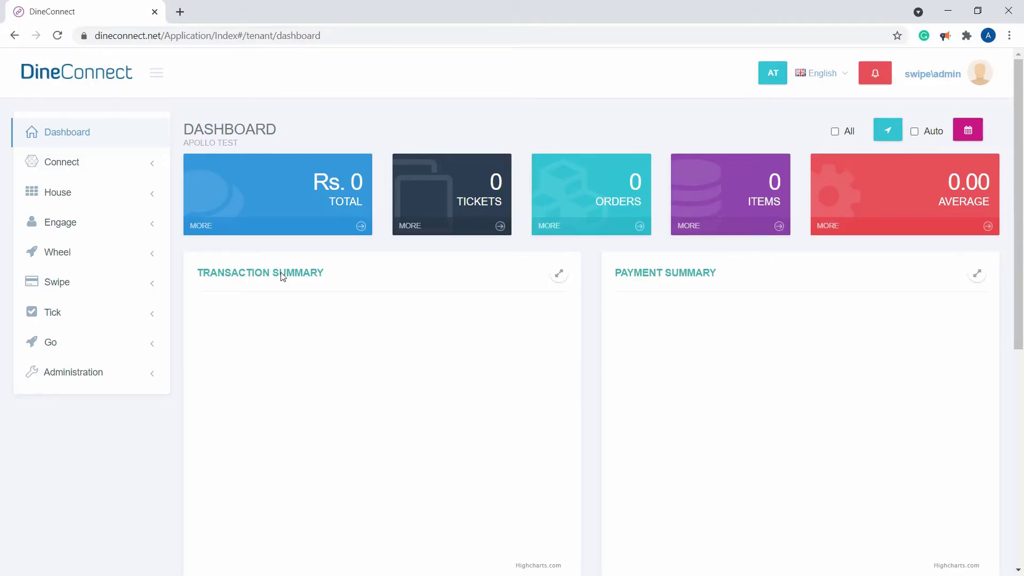
# - Open the list of combo groups in Connect and start creating a new combo group
pyautogui.click(100, 161)
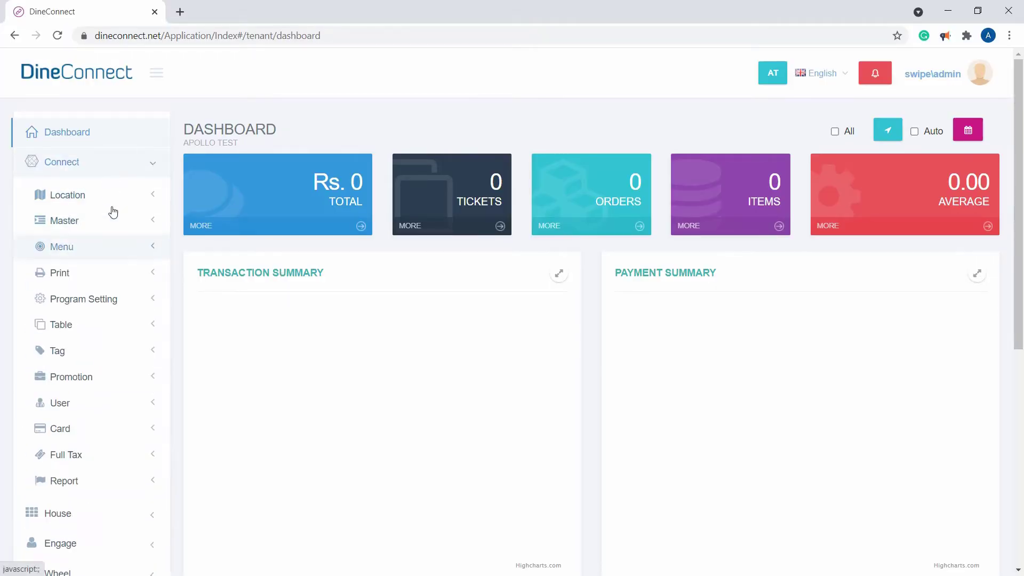
pyautogui.click(75, 246)
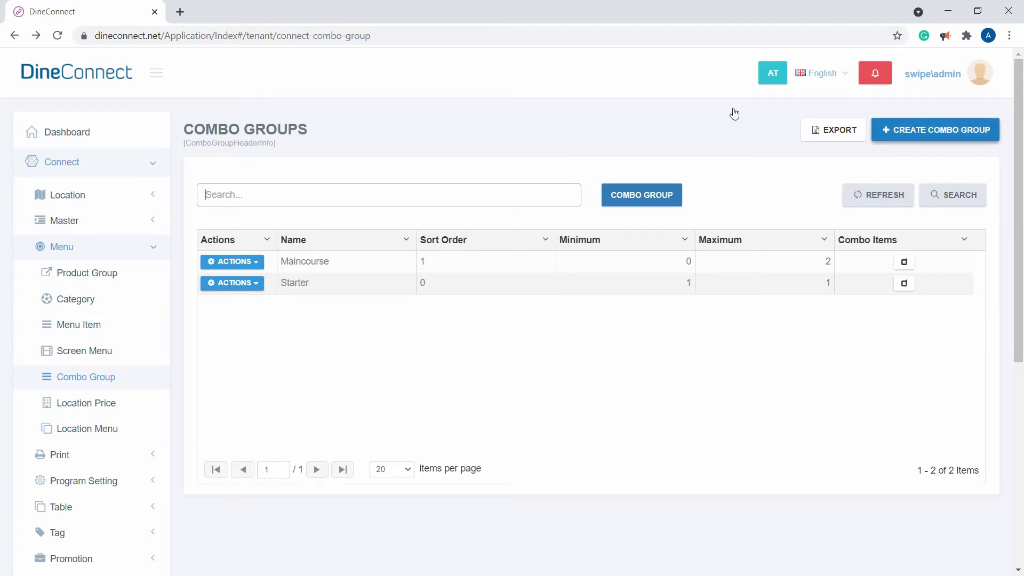
pyautogui.press('Return')
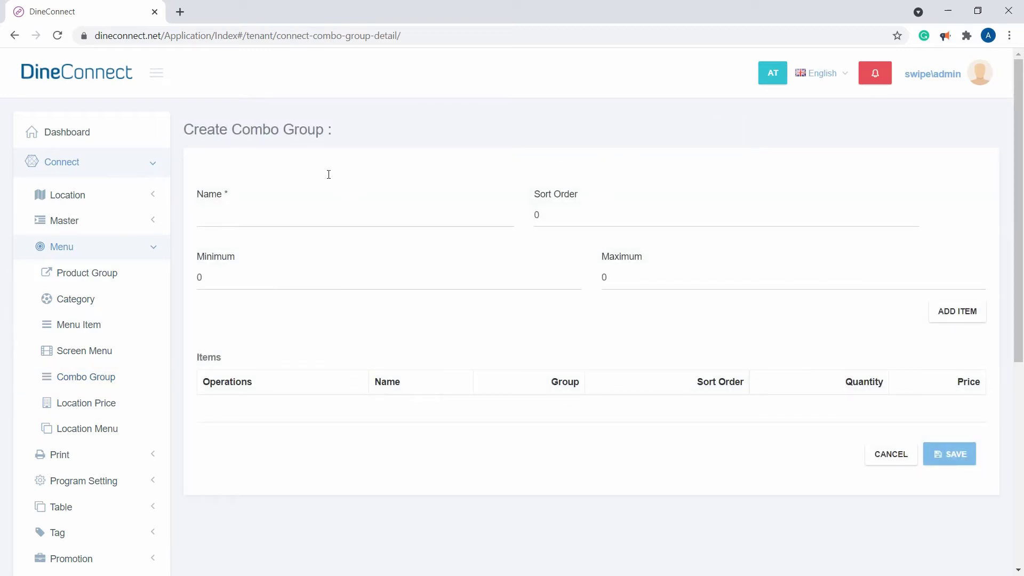
# - Name the combo group "Select your Burger" and set both its minimum and maximum to 1
pyautogui.write('Select ')
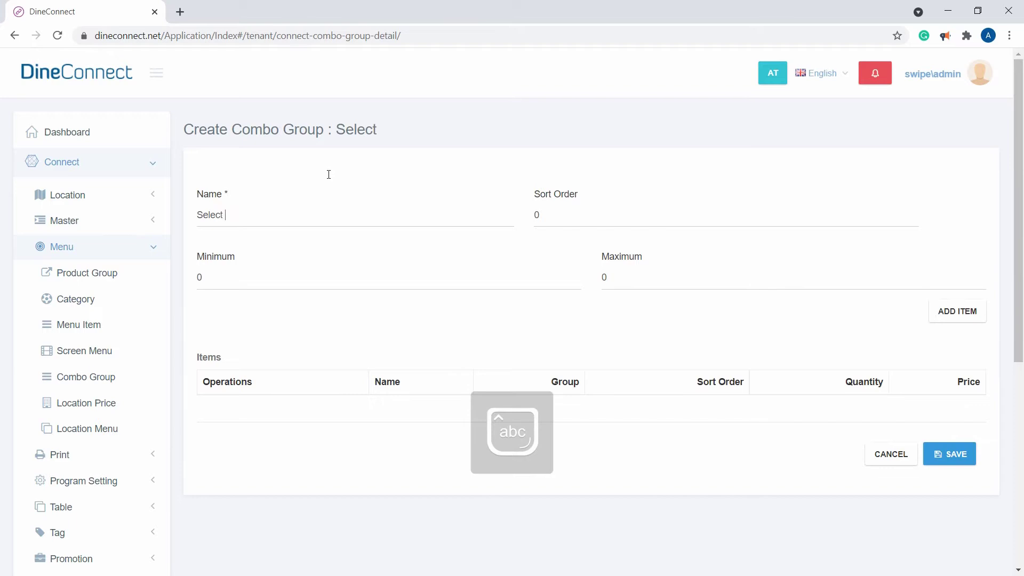
pyautogui.write('your Burger')
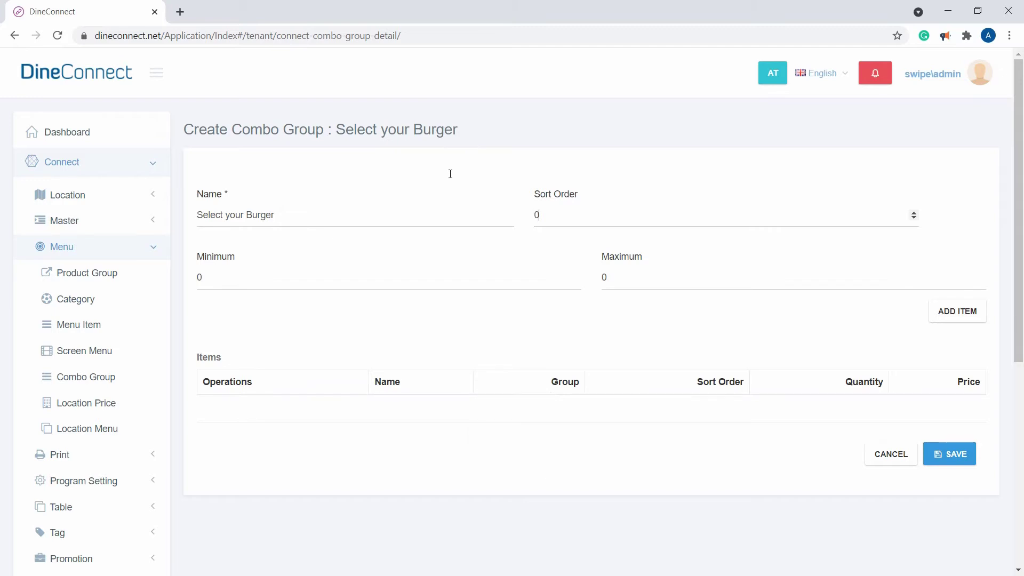
pyautogui.press('Tab')
pyautogui.write('1')
pyautogui.press('Tab')
pyautogui.press('BackSpace')
pyautogui.write('1')
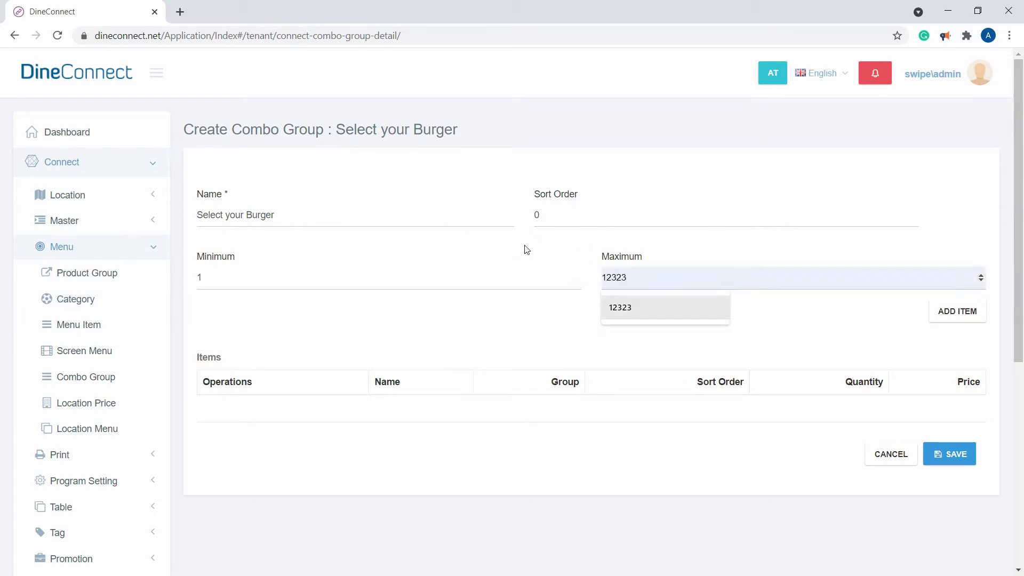
pyautogui.click(707, 244)
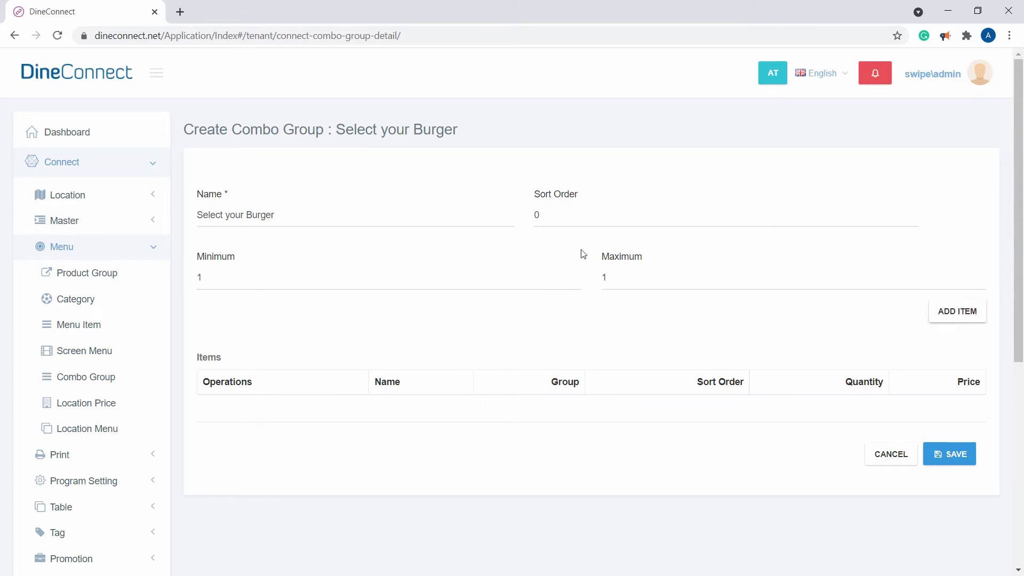
# - Find CLASSIC CHICKEN BURGER(NORMAL) by searching for "burger" and save it as the first combo item of the group
pyautogui.press('Tab')
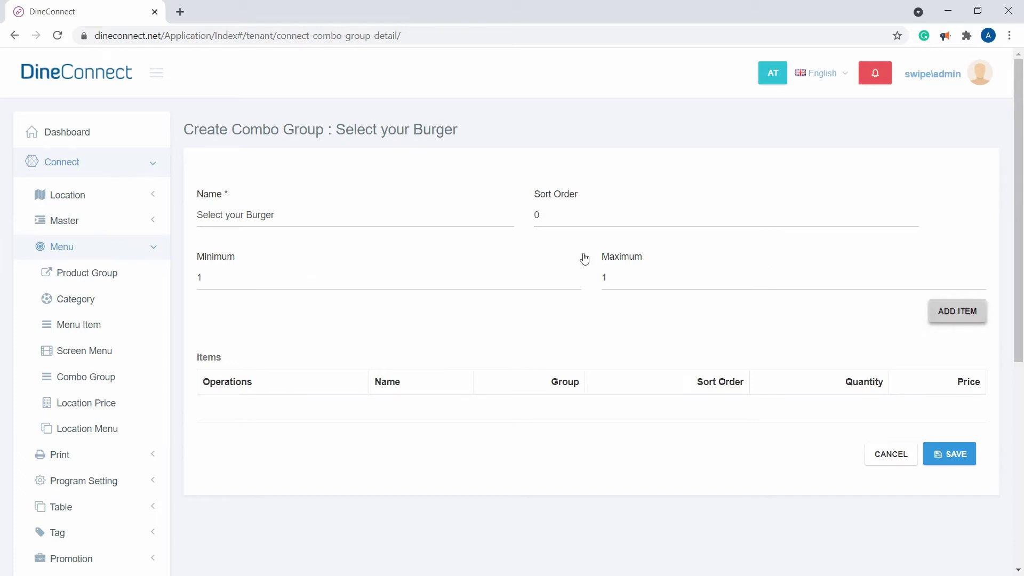
pyautogui.press('Return')
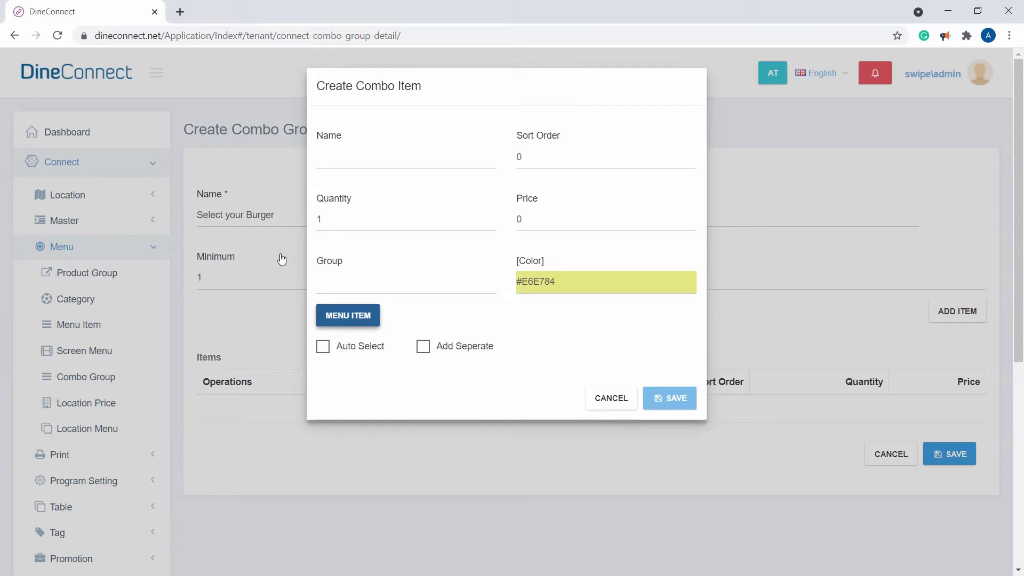
pyautogui.press('Return')
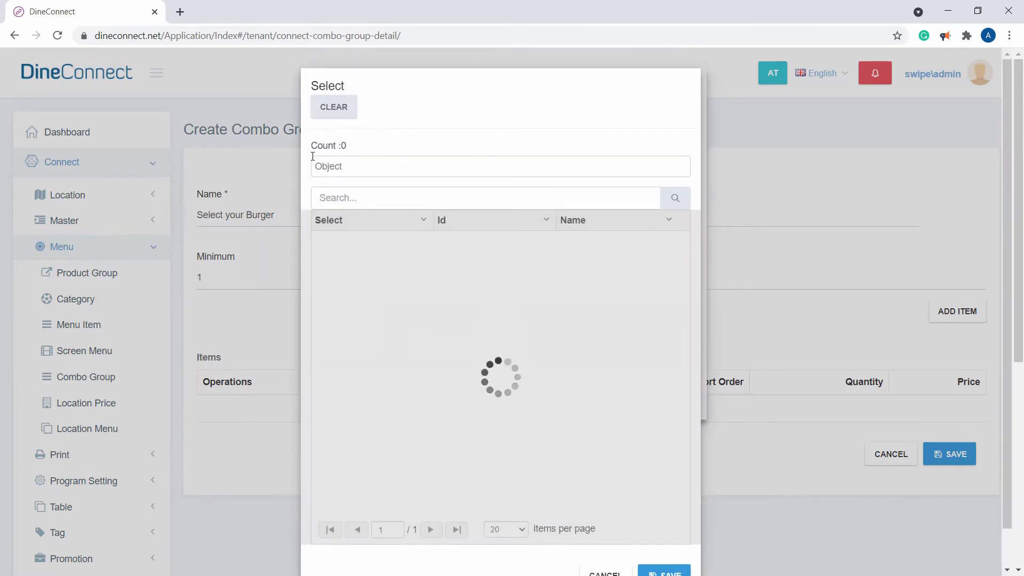
pyautogui.write('burger')
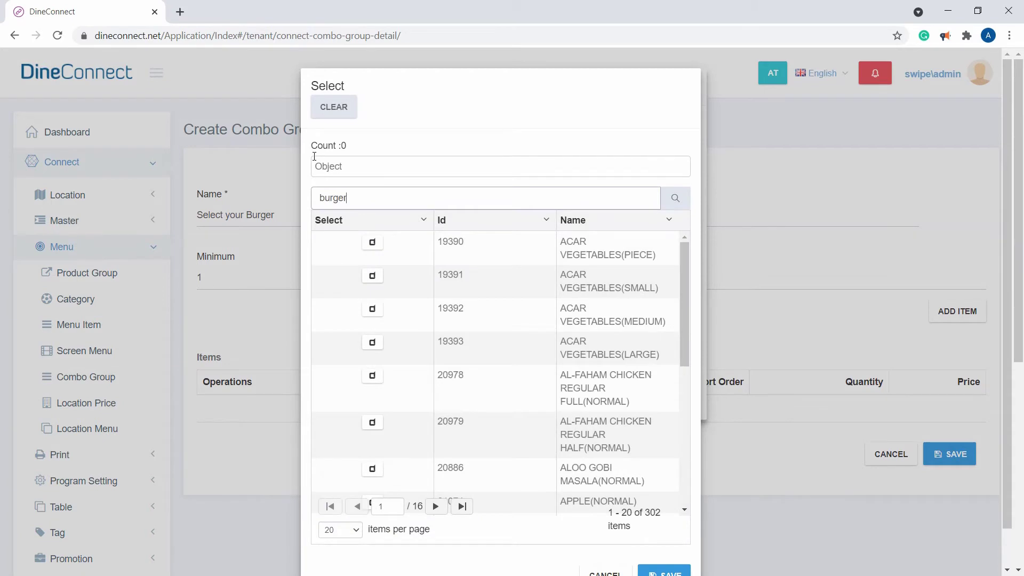
pyautogui.press('Return')
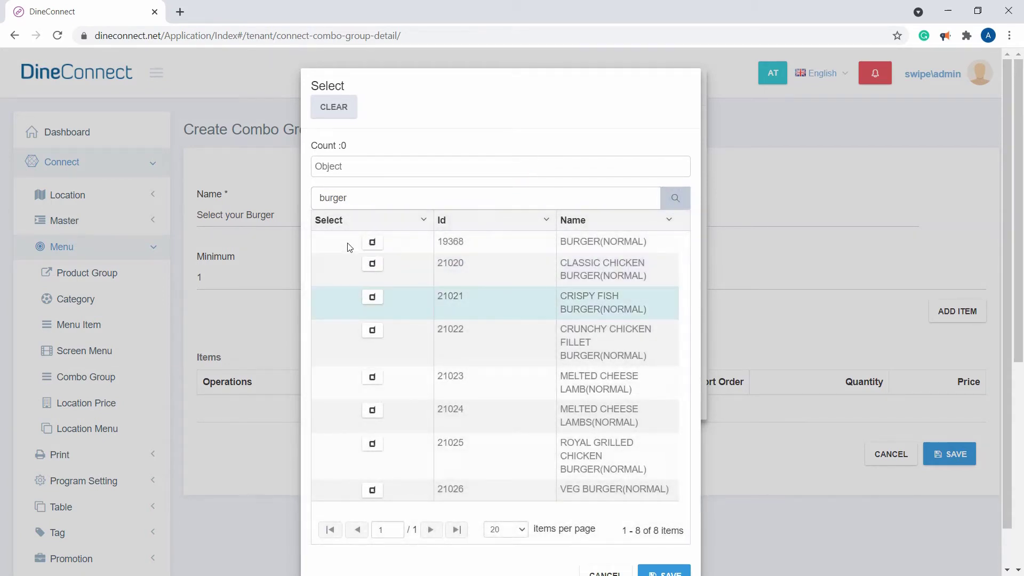
pyautogui.press('Up')
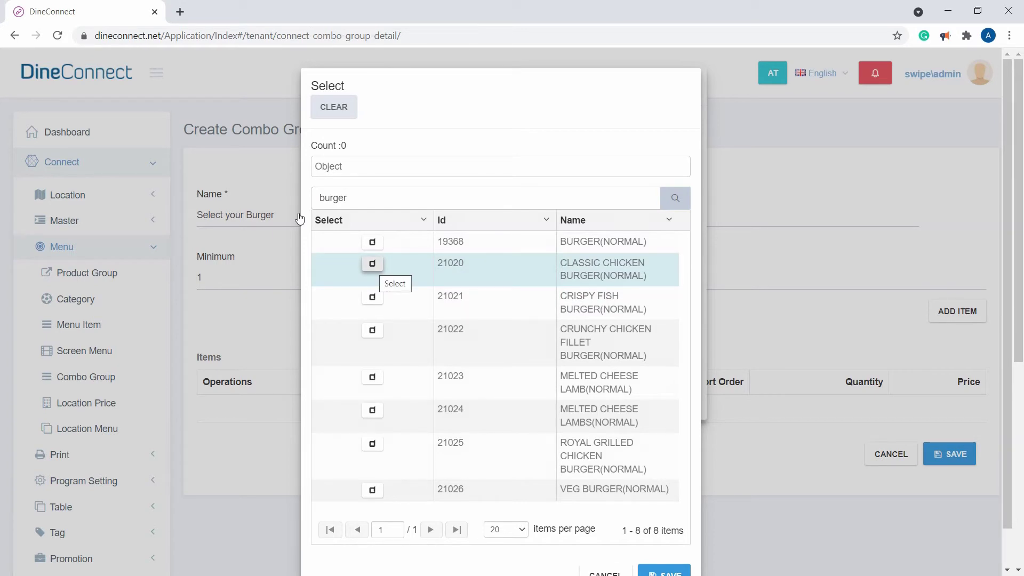
pyautogui.press('Return')
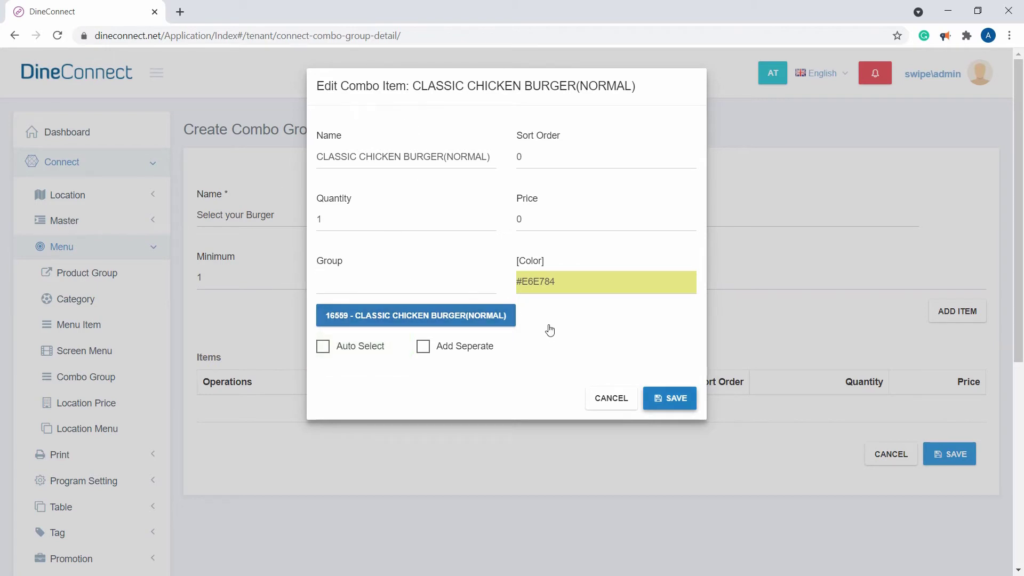
pyautogui.click(670, 397)
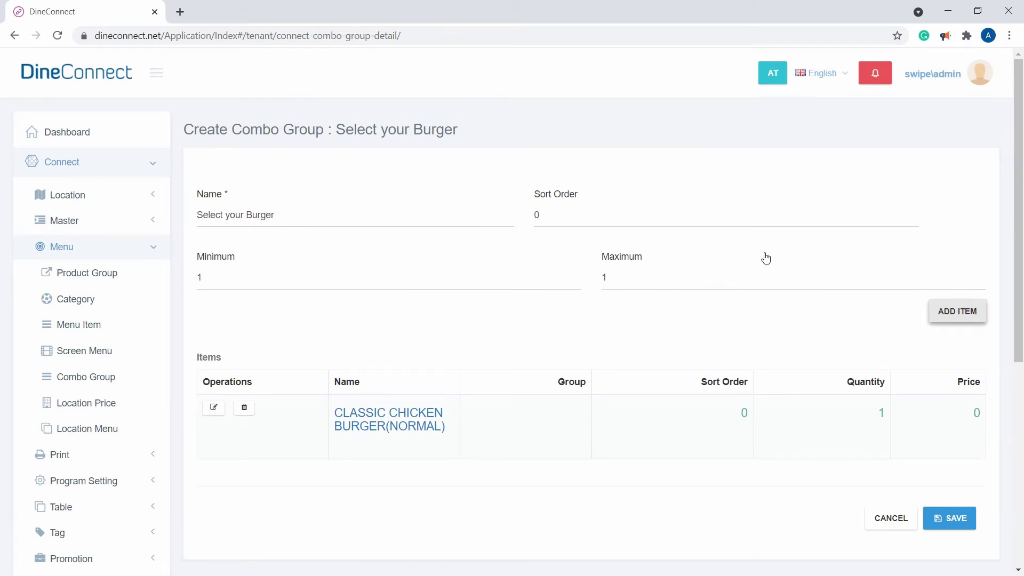
# - Search the menu items for "burger" and save CRISPY FISH BURGER(NORMAL) as the second combo item
pyautogui.click(957, 313)
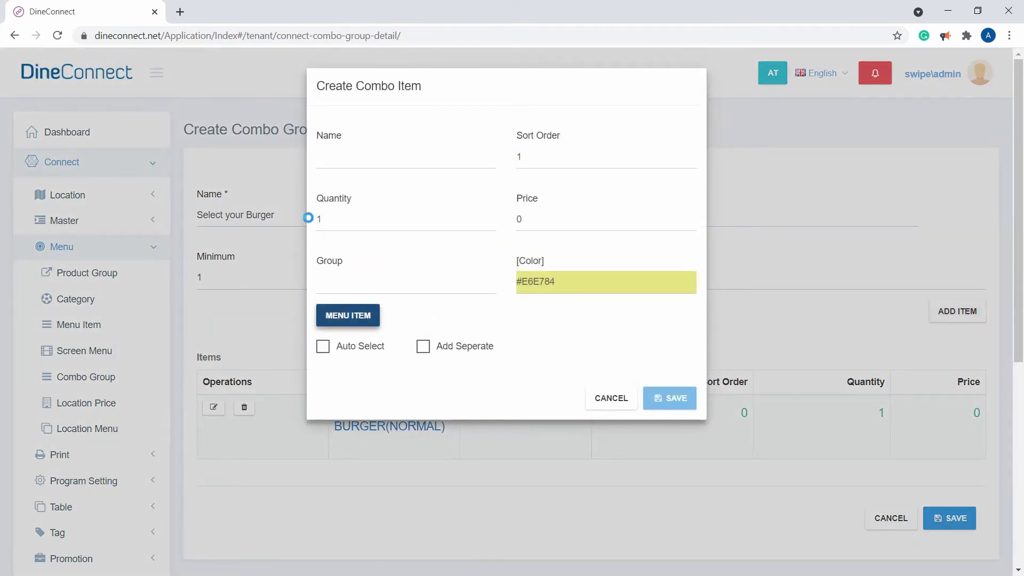
pyautogui.click(347, 315)
pyautogui.write('burger')
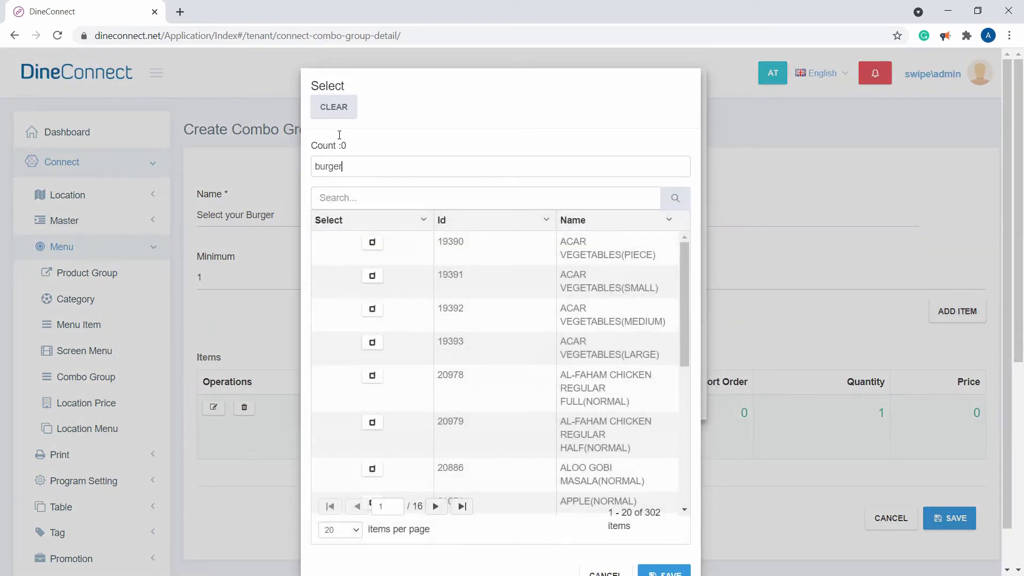
pyautogui.click(453, 196)
pyautogui.write('burger')
pyautogui.press('Return')
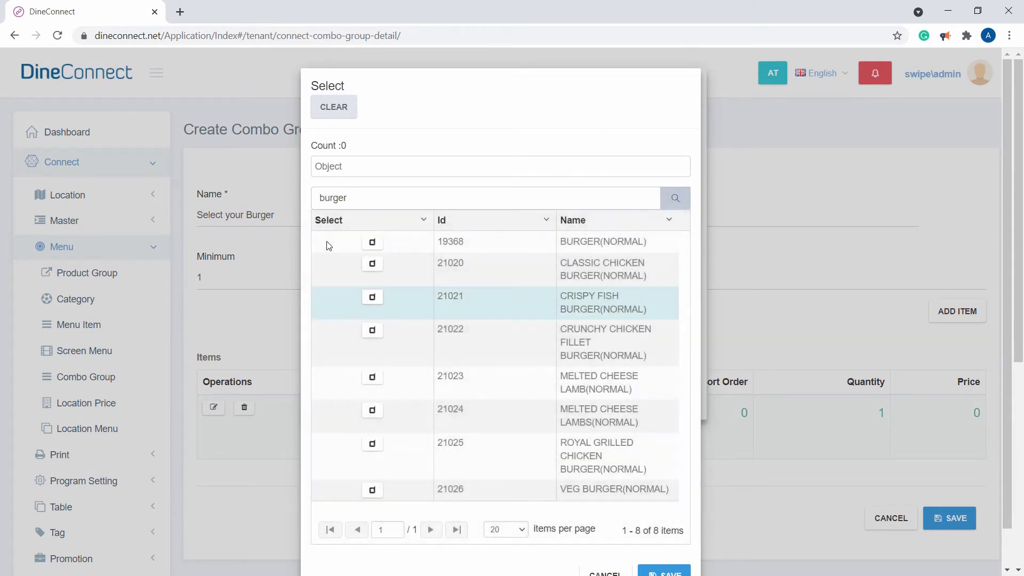
pyautogui.click(372, 296)
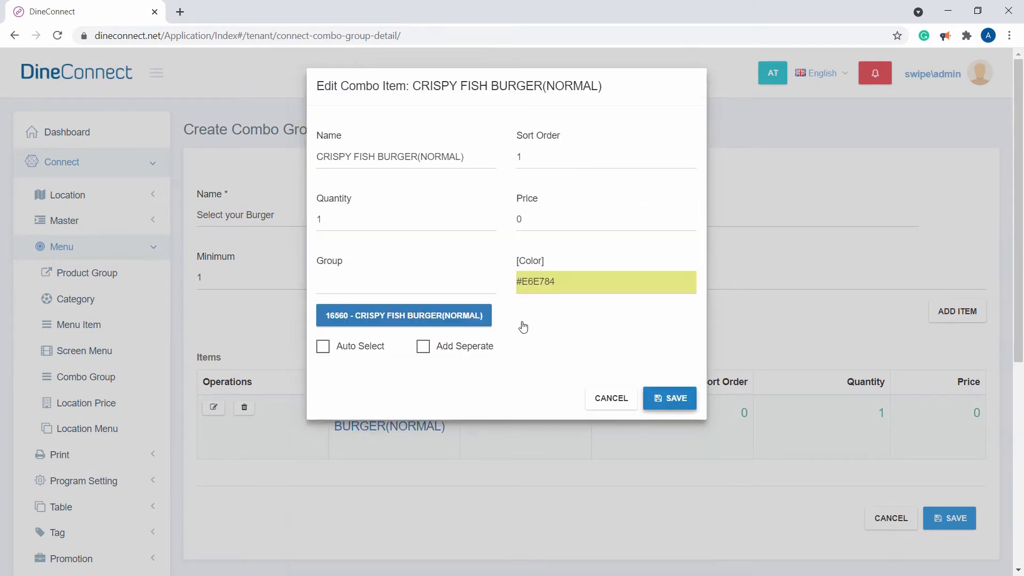
pyautogui.press('Return')
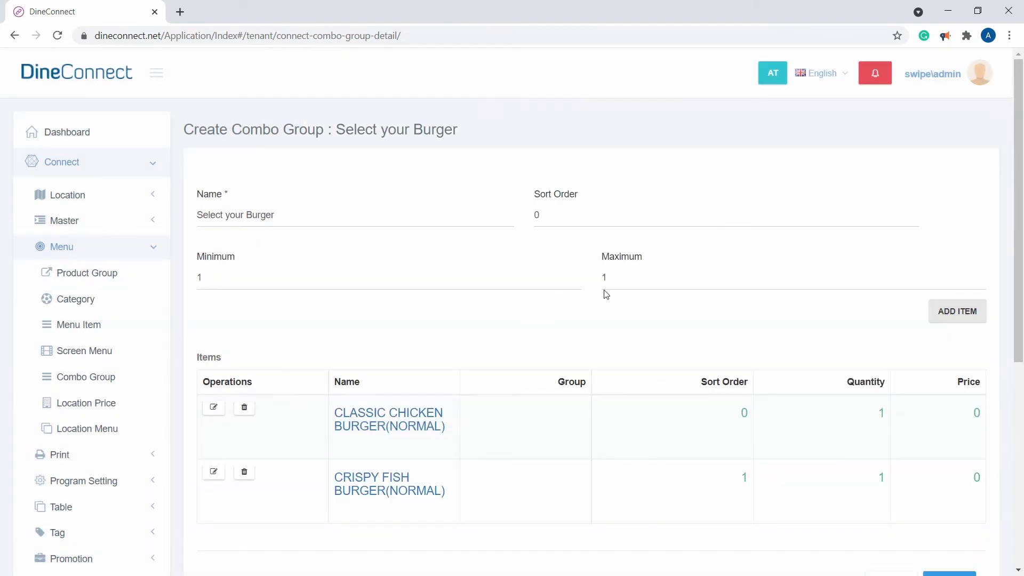
# - Search the menu items for "burger" and save CRUNCHY CHICKEN FILLET BURGER(NORMAL) as the third combo item
pyautogui.press('Return')
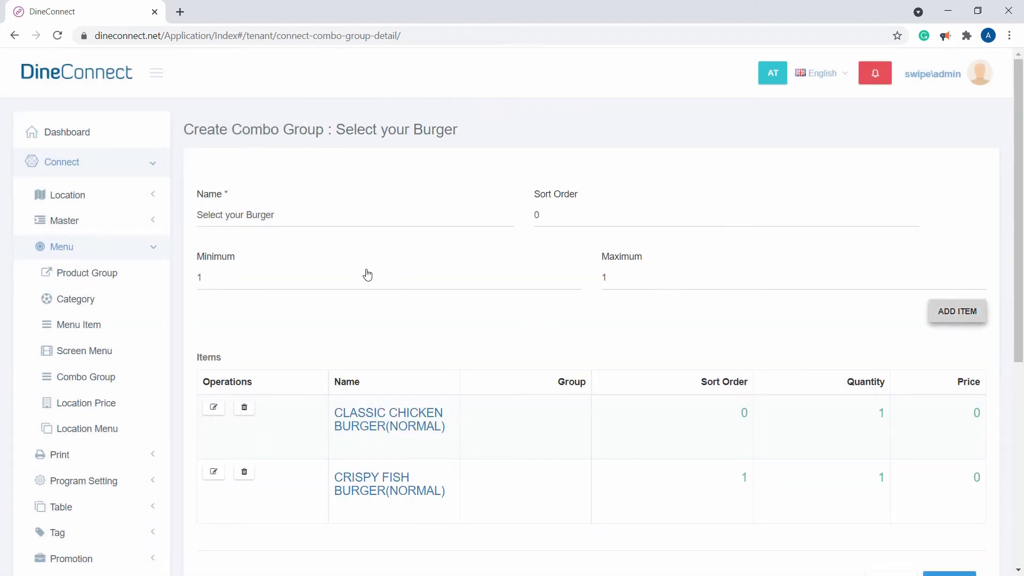
pyautogui.press('Return')
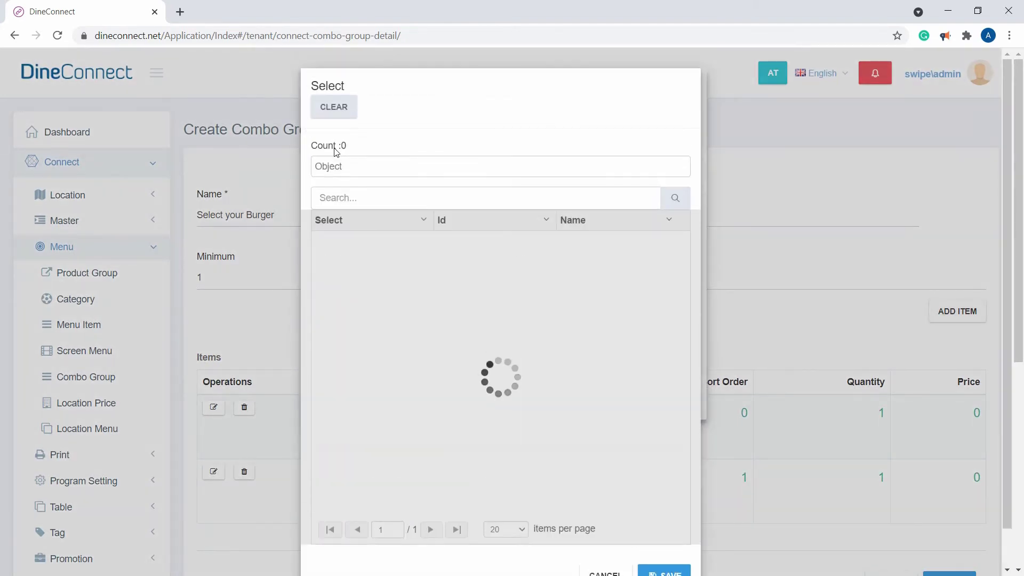
pyautogui.write('burger')
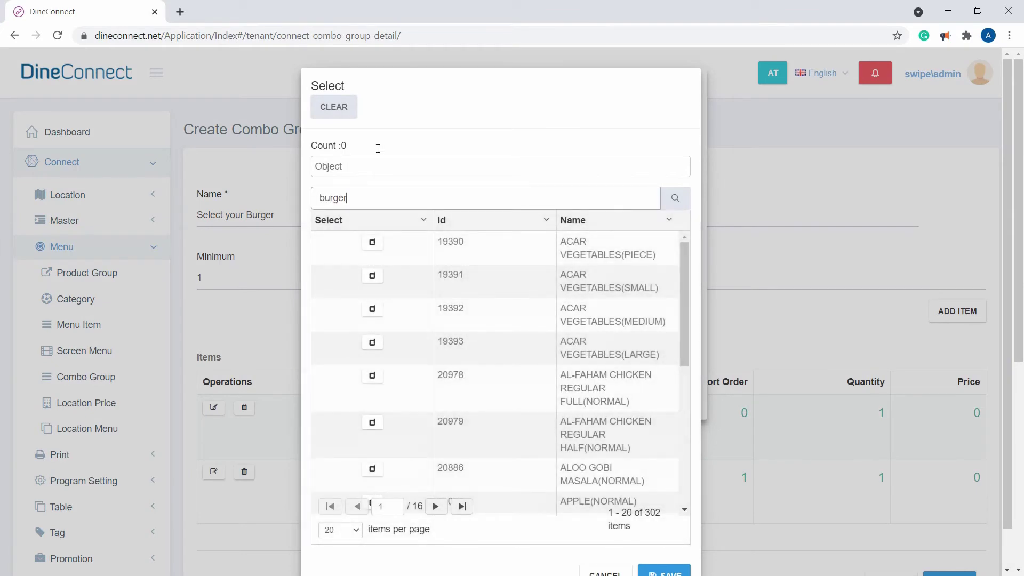
pyautogui.press('Return')
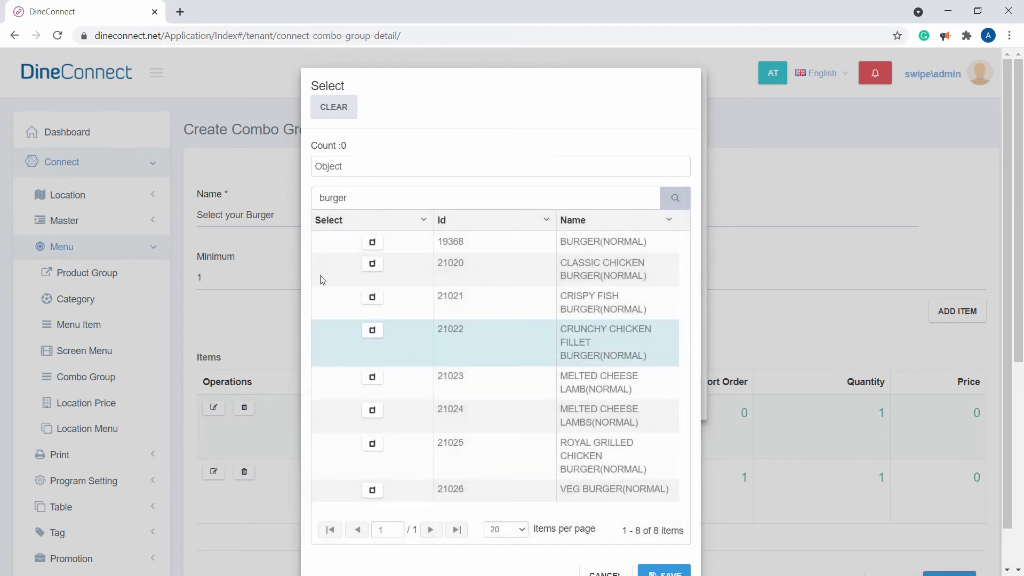
pyautogui.click(373, 330)
pyautogui.click(669, 398)
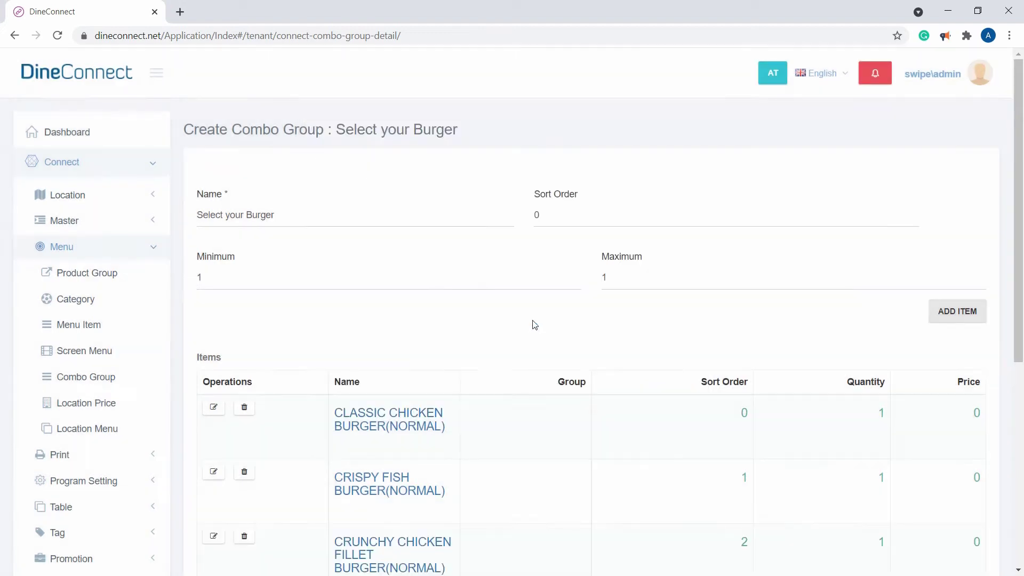
# - Search the menu items for "burger" and save MELTED CHEESE LAMB(NORMAL) as the fourth combo item
pyautogui.scroll(-1, 535, 325)
pyautogui.press('Return')
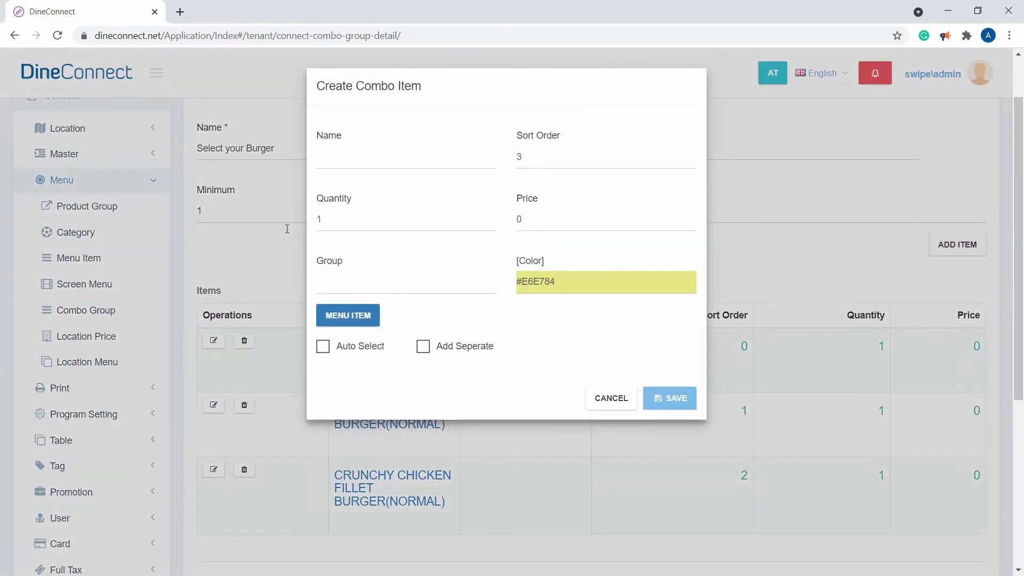
pyautogui.press('Return')
pyautogui.write('burger')
pyautogui.press('Return')
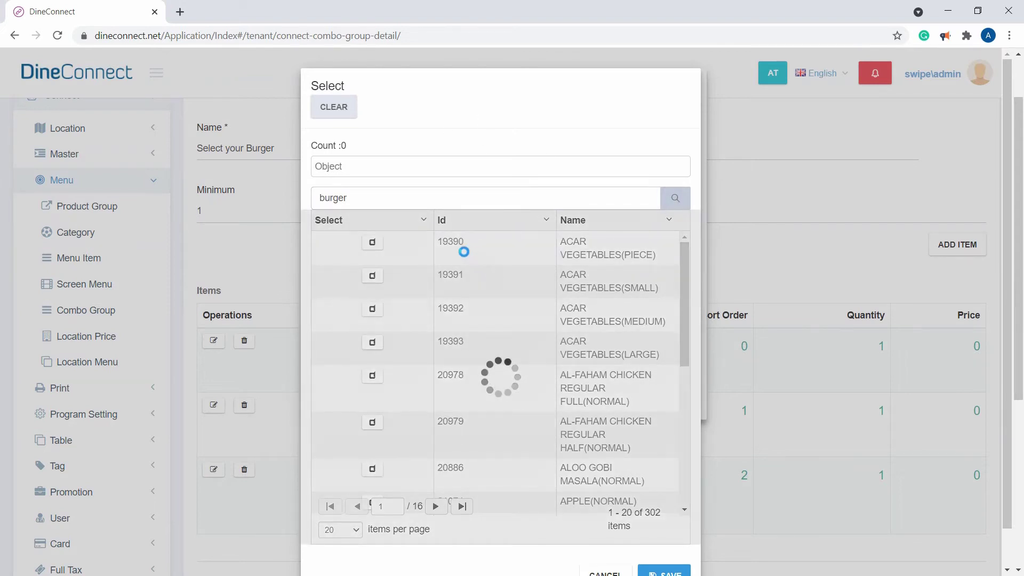
pyautogui.click(372, 377)
pyautogui.click(671, 398)
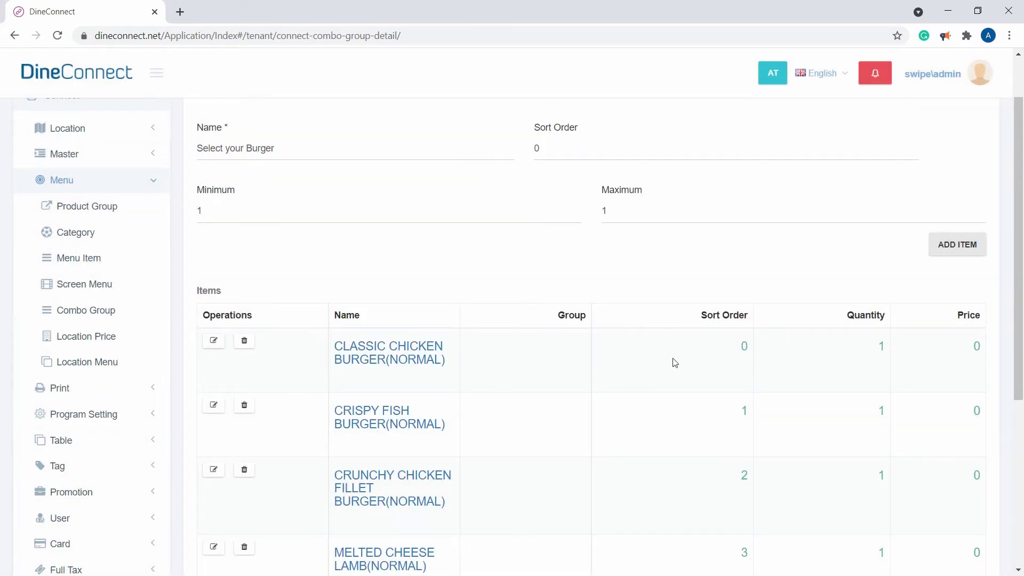
# - Review the listed burger items and save the "Select your Burger" combo group
pyautogui.scroll(-1, 617, 301)
pyautogui.scroll(3, 448, 277)
pyautogui.scroll(-4, 455, 261)
pyautogui.scroll(-2, 456, 261)
pyautogui.click(947, 373)
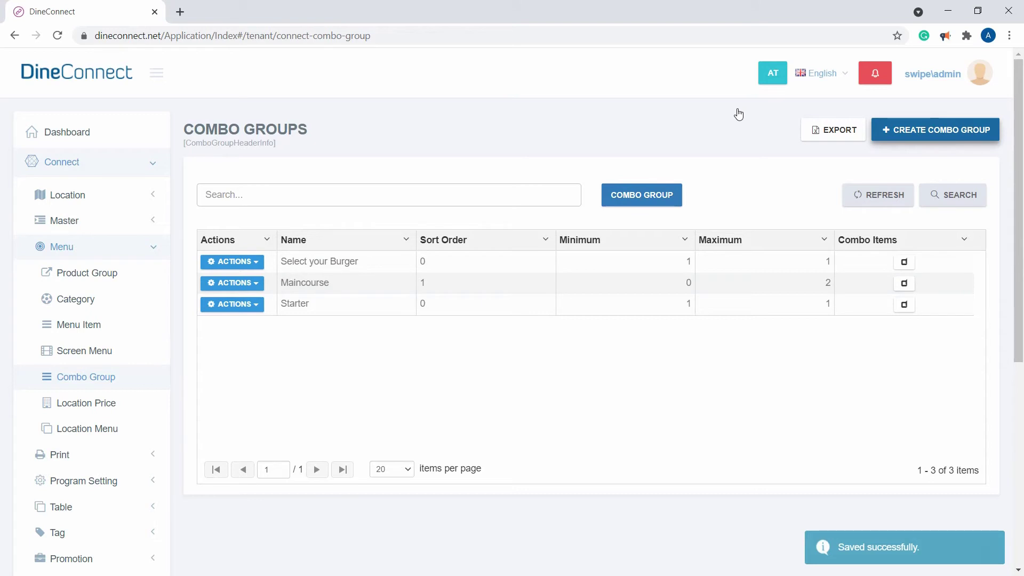
# - Start another combo group named "Select your drinks" with sort order 1, minimum 1 and maximum 1
pyautogui.write('Select ')
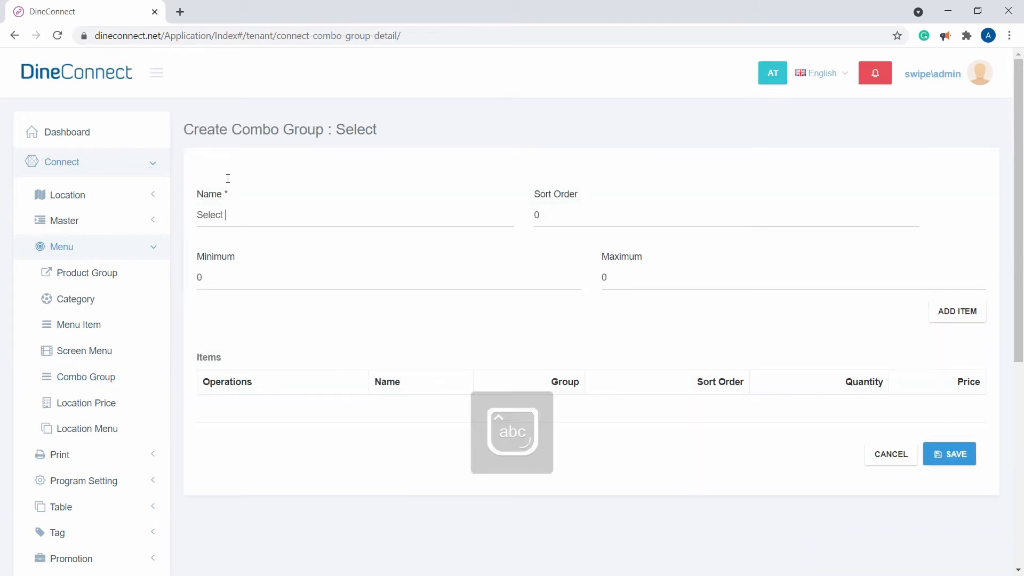
pyautogui.write('your dri')
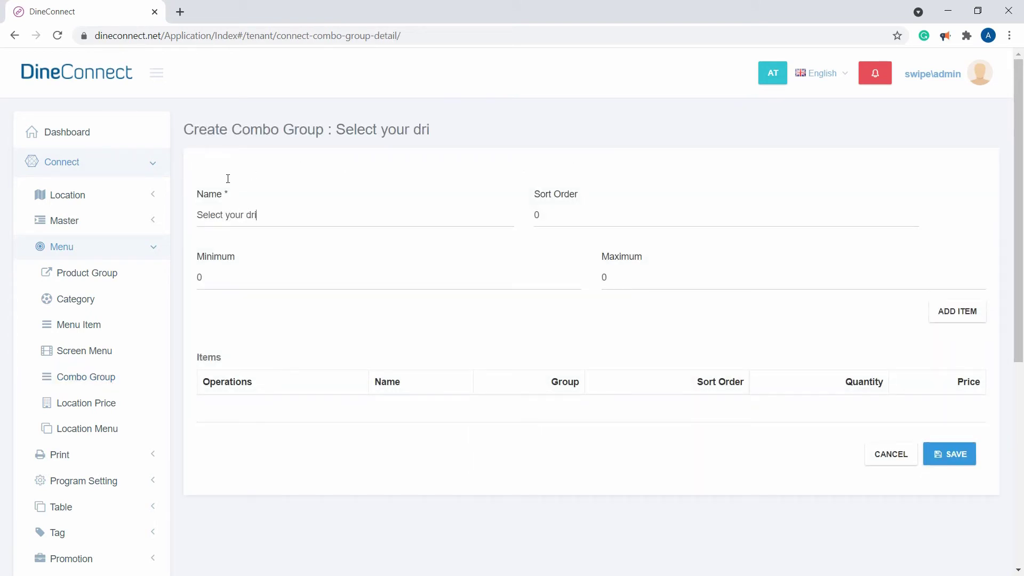
pyautogui.write('nks')
pyautogui.press('Tab')
pyautogui.write('1')
pyautogui.press('BackSpace')
pyautogui.write('1')
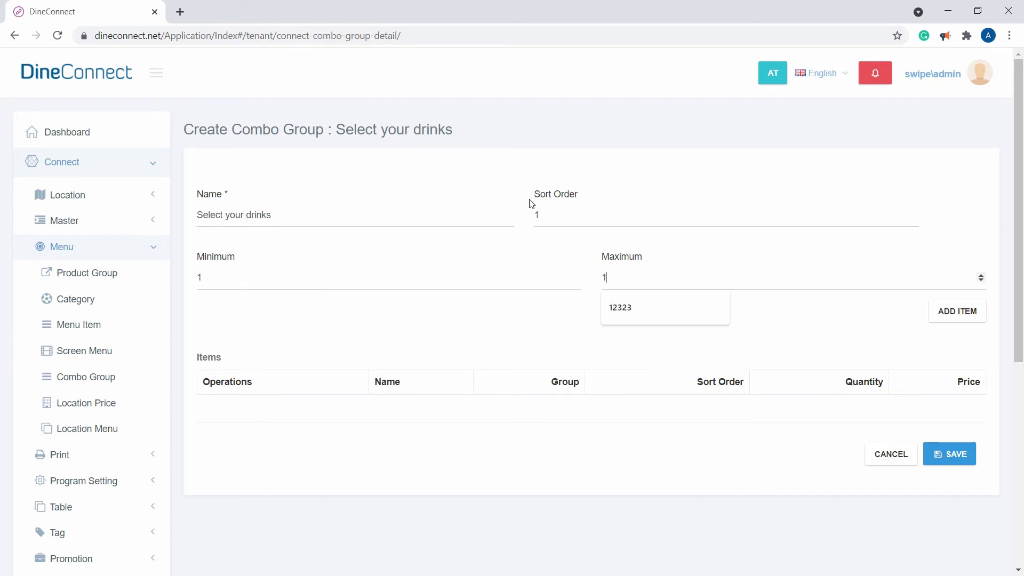
pyautogui.click(650, 267)
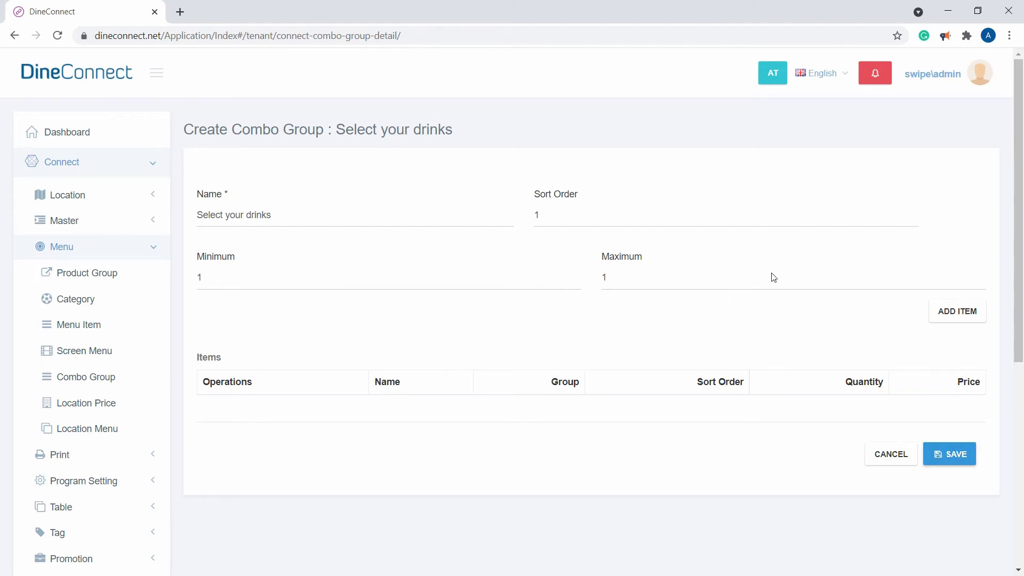
# - Search the menu items for "coke" and save COKE(NORMAL) as the first combo item of the drinks group
pyautogui.press('Tab')
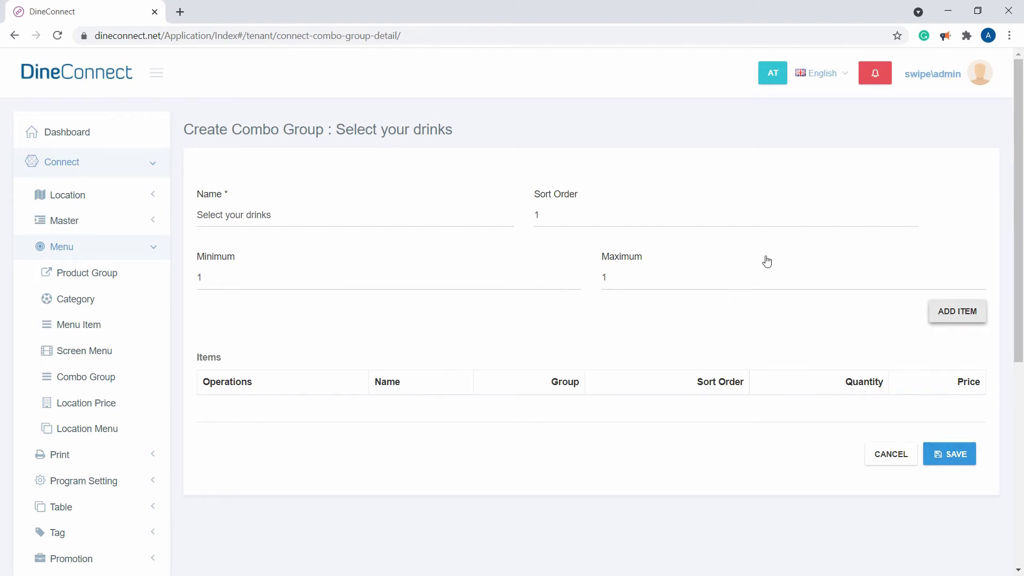
pyautogui.press('Return')
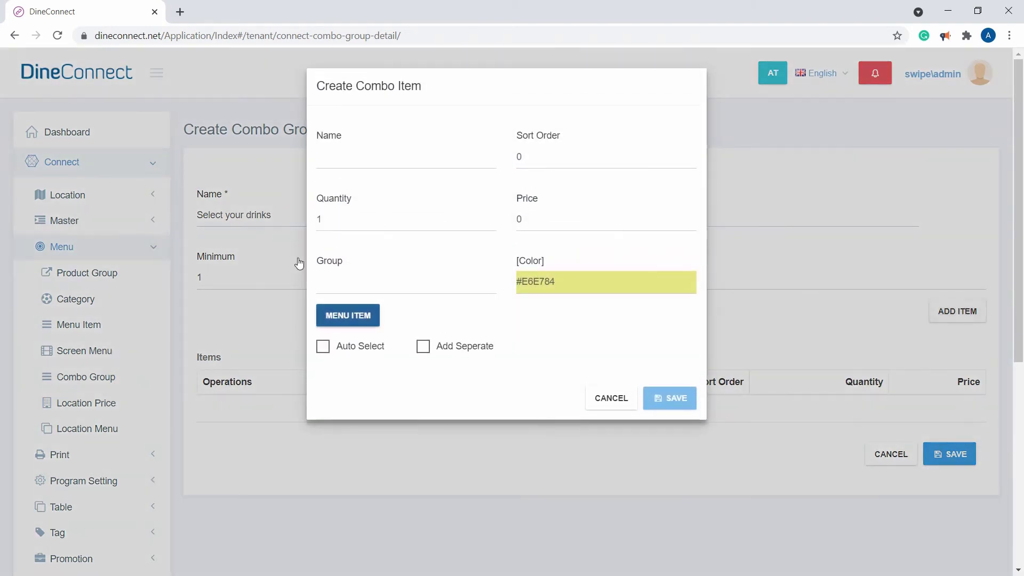
pyautogui.press('Return')
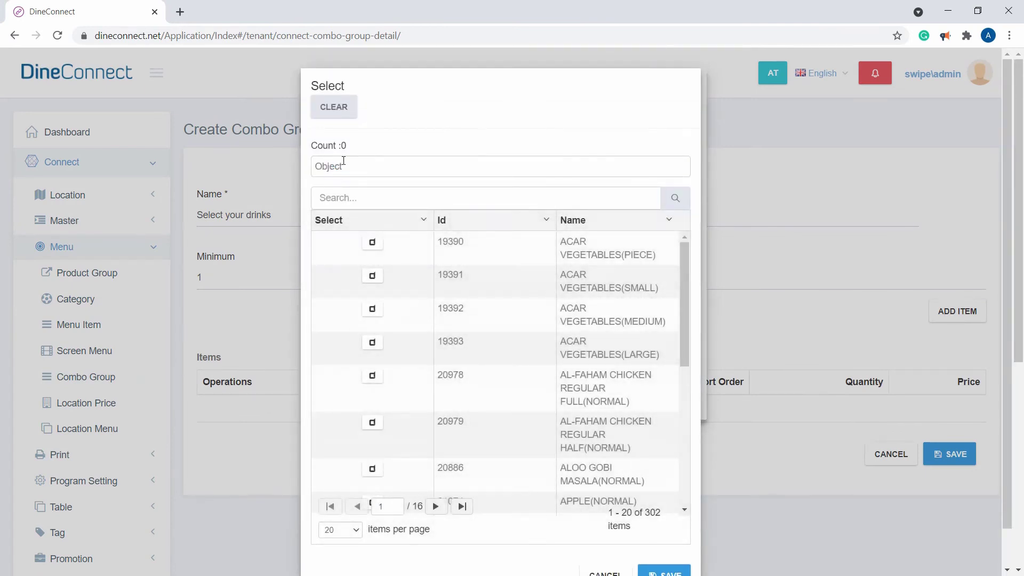
pyautogui.write('coke')
pyautogui.scroll(-1, 453, 144)
pyautogui.press('Return')
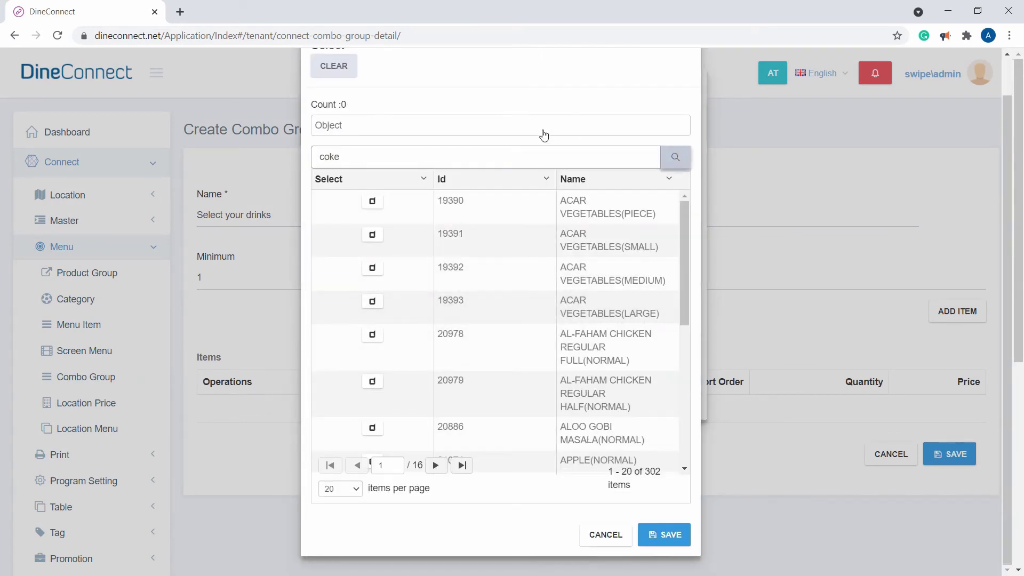
pyautogui.click(372, 201)
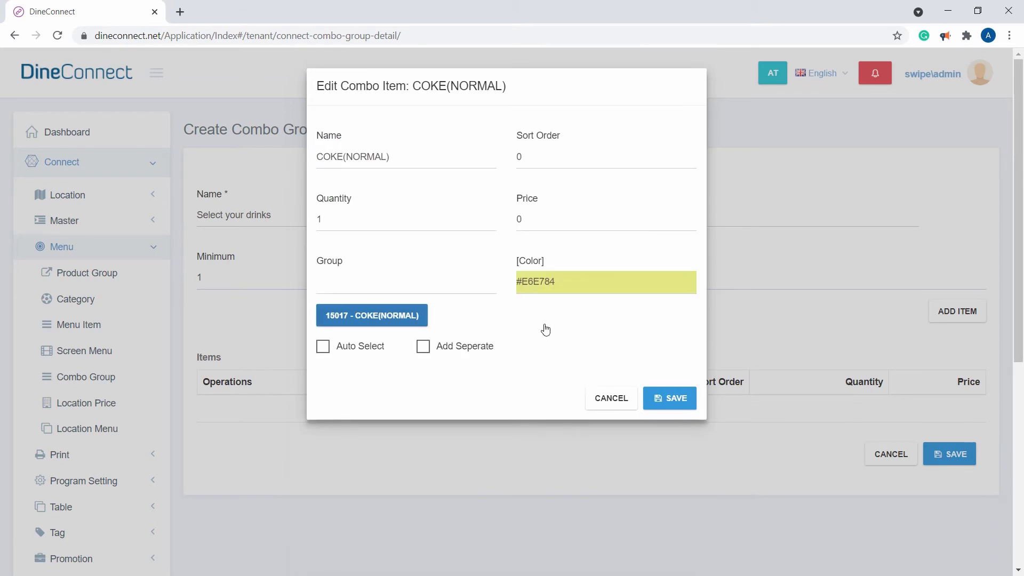
pyautogui.click(670, 397)
# - Search the menu items for "pepsi" and save PEPSI(NORMAL) as the second combo item
pyautogui.click(957, 311)
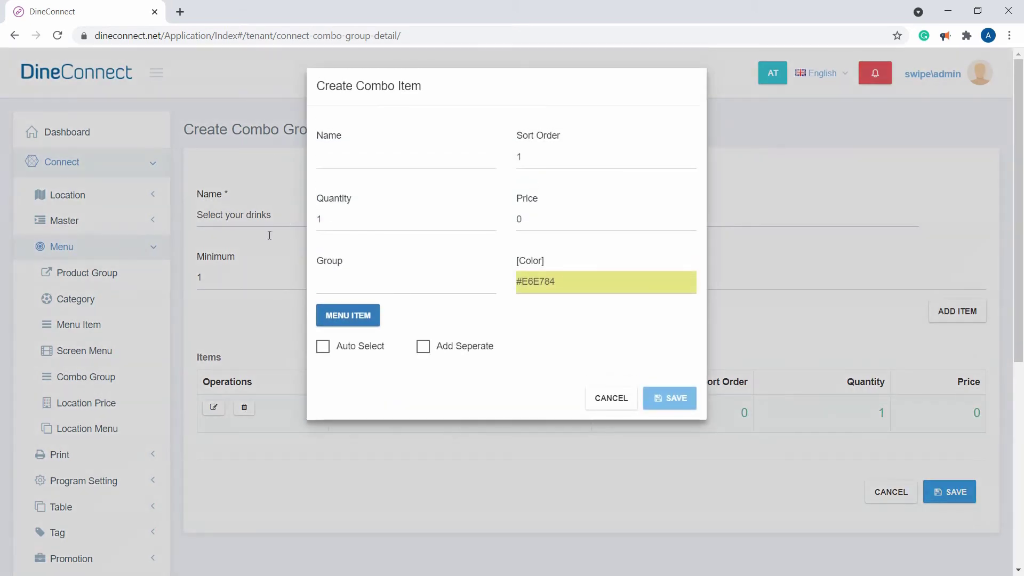
pyautogui.click(348, 315)
pyautogui.write('pepsi')
pyautogui.press('Return')
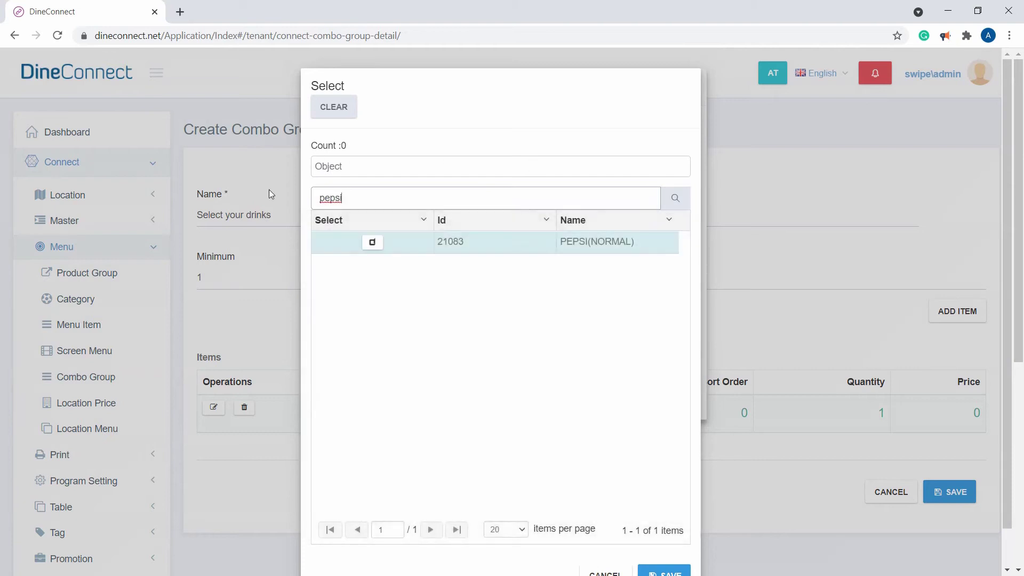
pyautogui.press('Return')
pyautogui.press('Return')
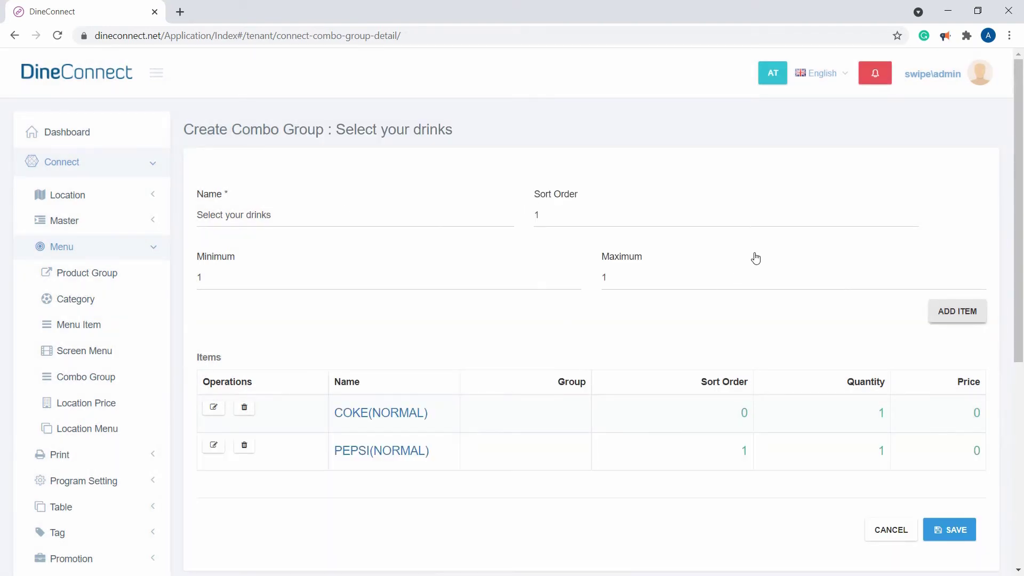
# - Search the menu items for "orange" and save ORANGE(NORMAL) as the third combo item
pyautogui.press('Return')
pyautogui.click(347, 315)
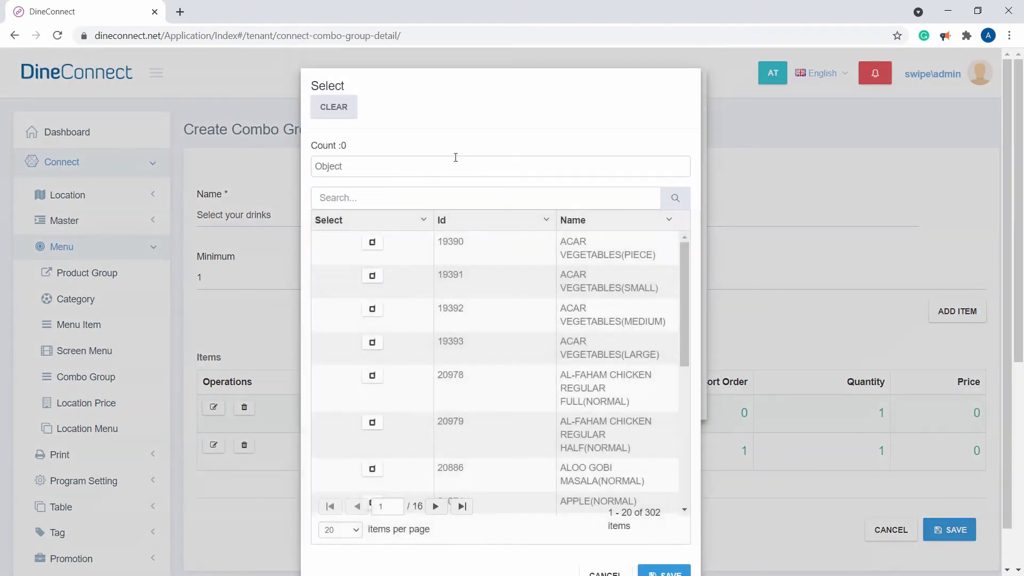
pyautogui.write('org')
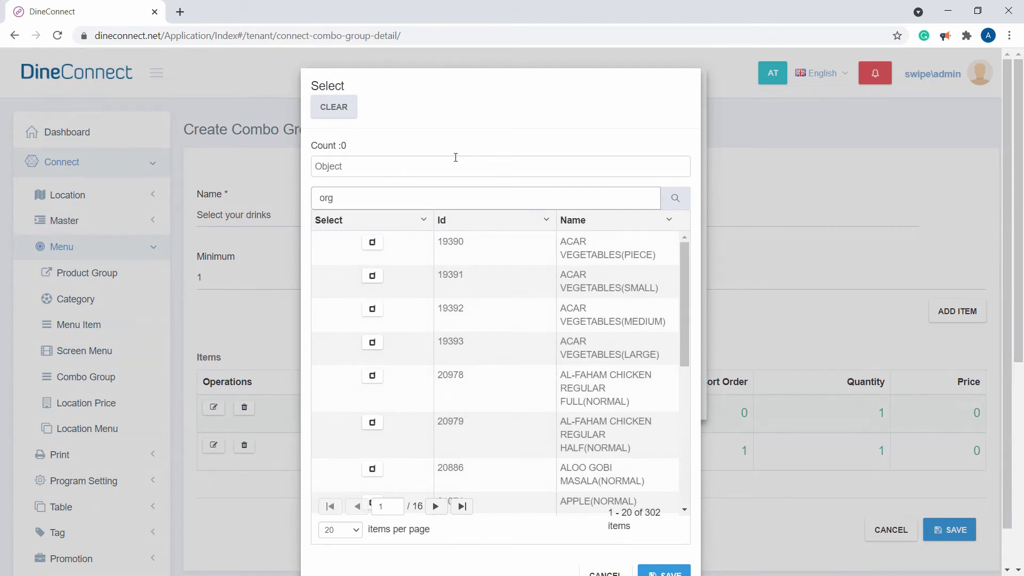
pyautogui.write('nge')
pyautogui.press('Return')
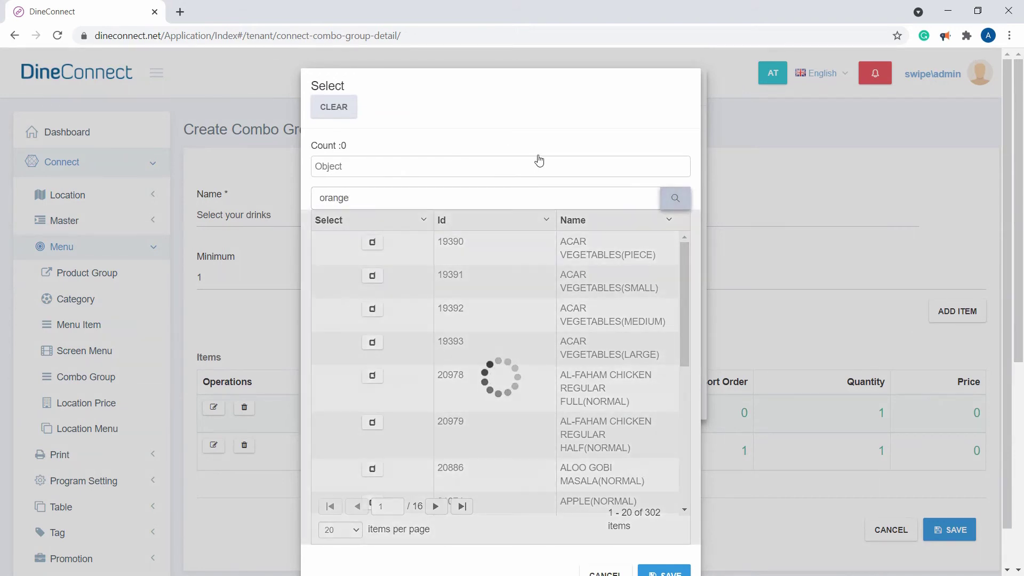
pyautogui.click(372, 242)
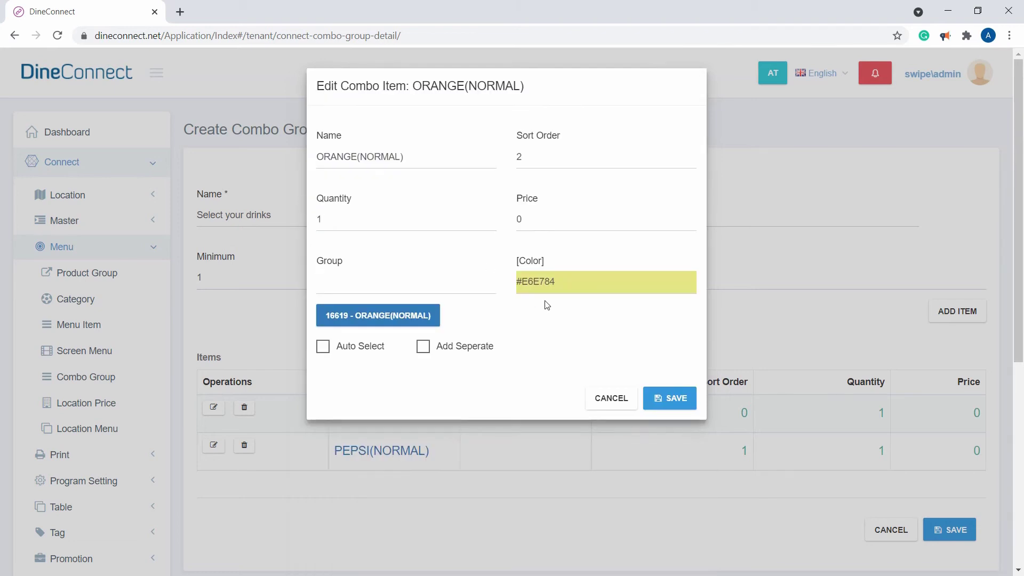
pyautogui.click(670, 399)
# - Save the "Select your drinks" combo group
pyautogui.scroll(-1, 679, 409)
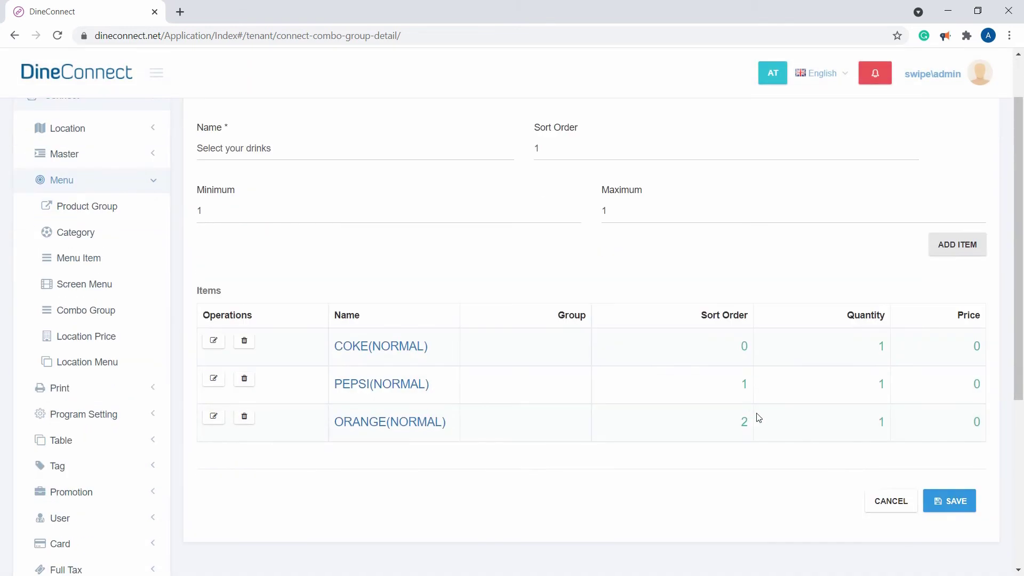
pyautogui.click(948, 500)
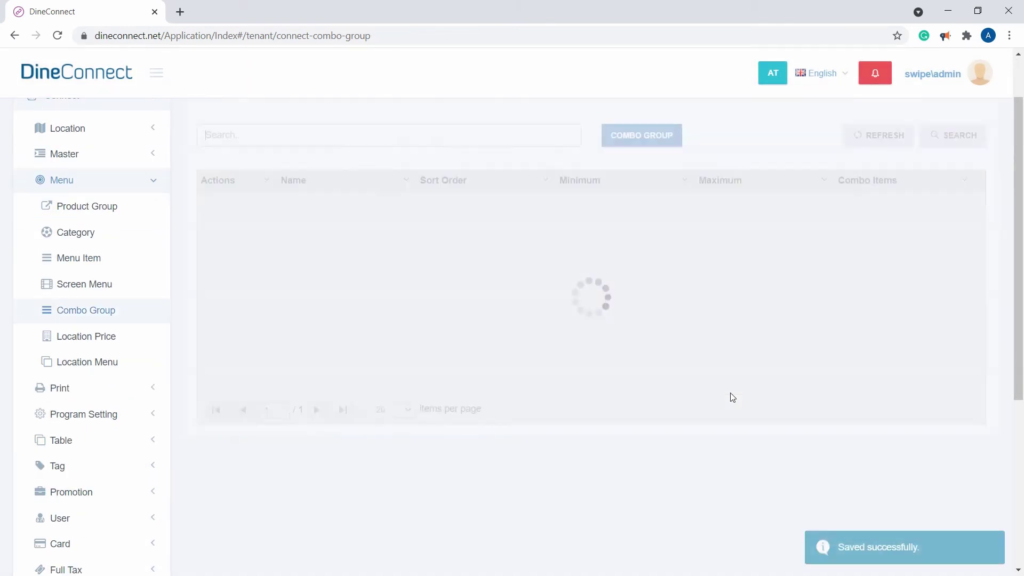
pyautogui.scroll(1, 521, 258)
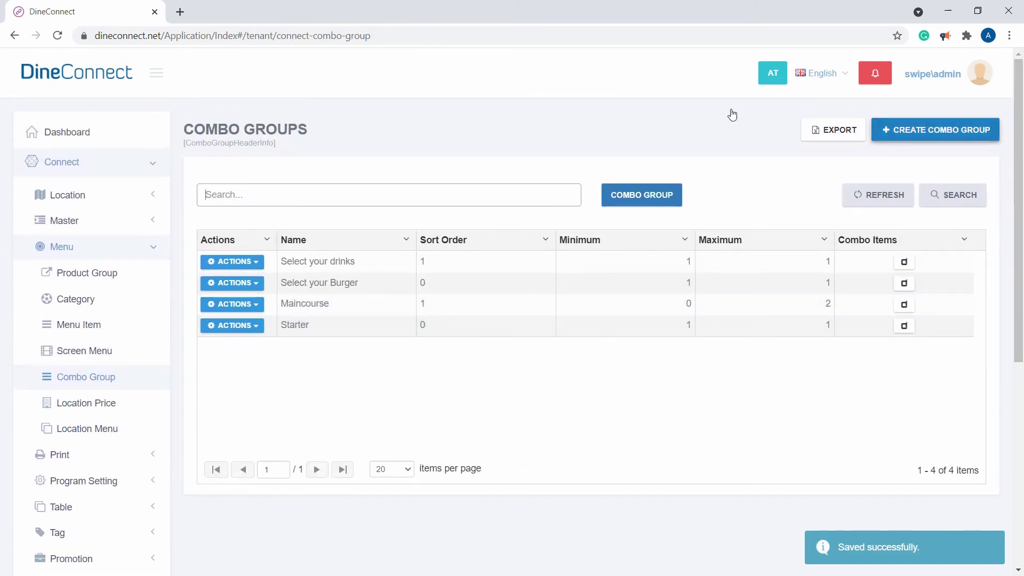
# - Start another combo group named "Fries" with sort order 2, minimum 1 and maximum 1
pyautogui.click(934, 130)
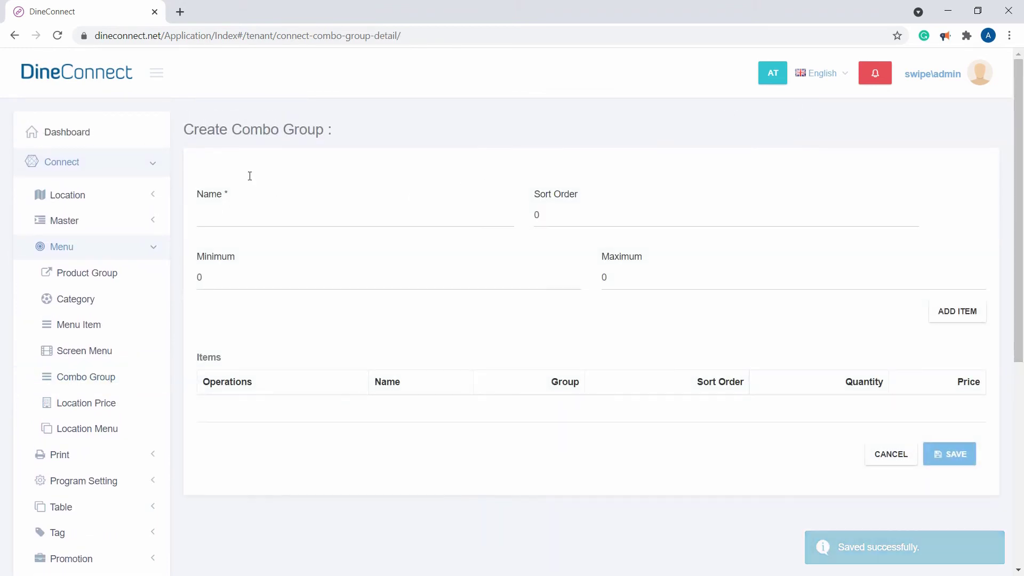
pyautogui.write('Fir')
pyautogui.press('BackSpace')
pyautogui.press('BackSpace')
pyautogui.write('Frie')
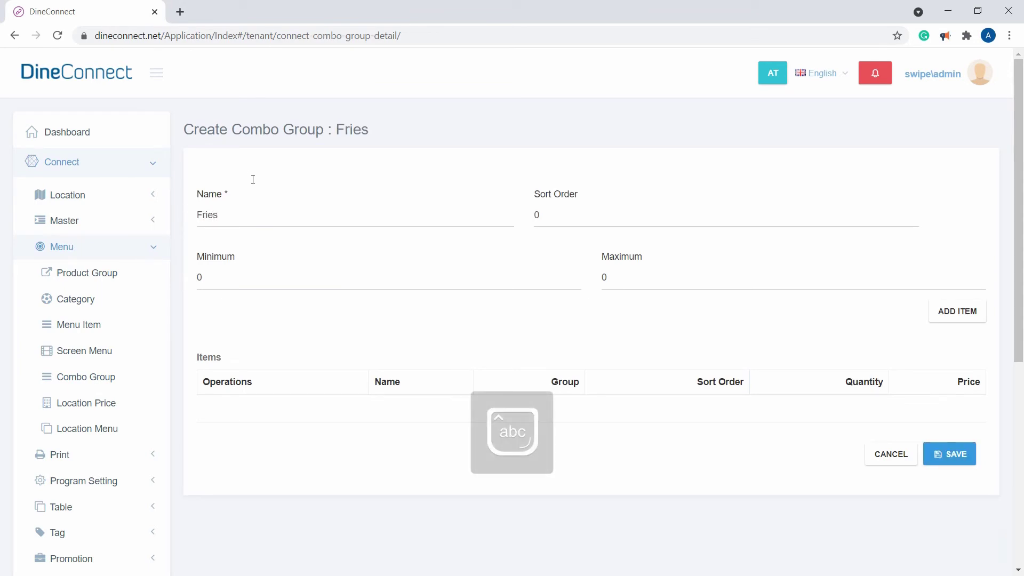
pyautogui.press('Tab')
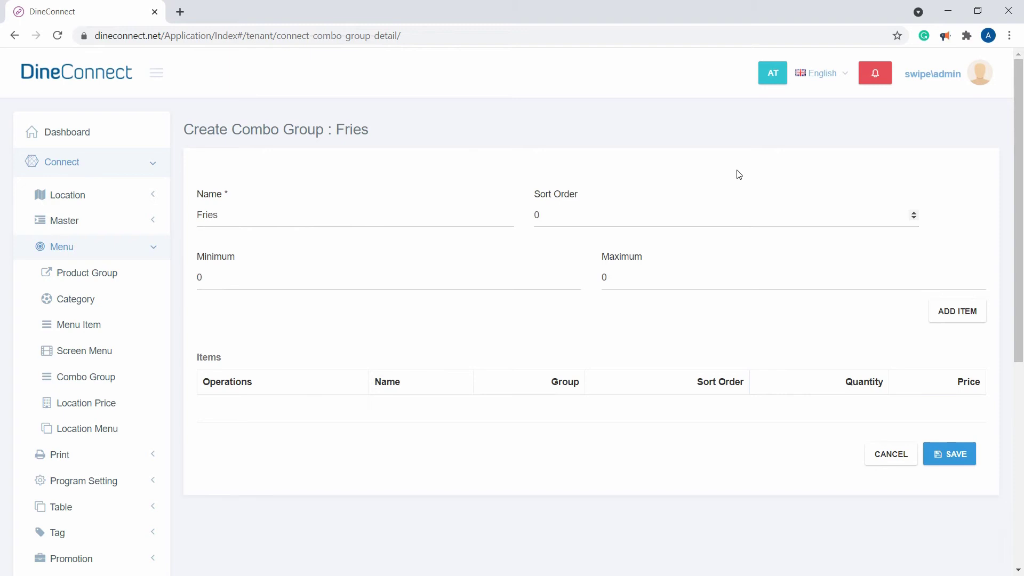
pyautogui.write('2')
pyautogui.press('Tab')
pyautogui.write('1')
pyautogui.press('Tab')
pyautogui.write('1')
# - Add a combo item to the Fries group, searching the menu items for "French fries" and choosing FRENCH FRIES(NORMAL)
pyautogui.press('Tab')
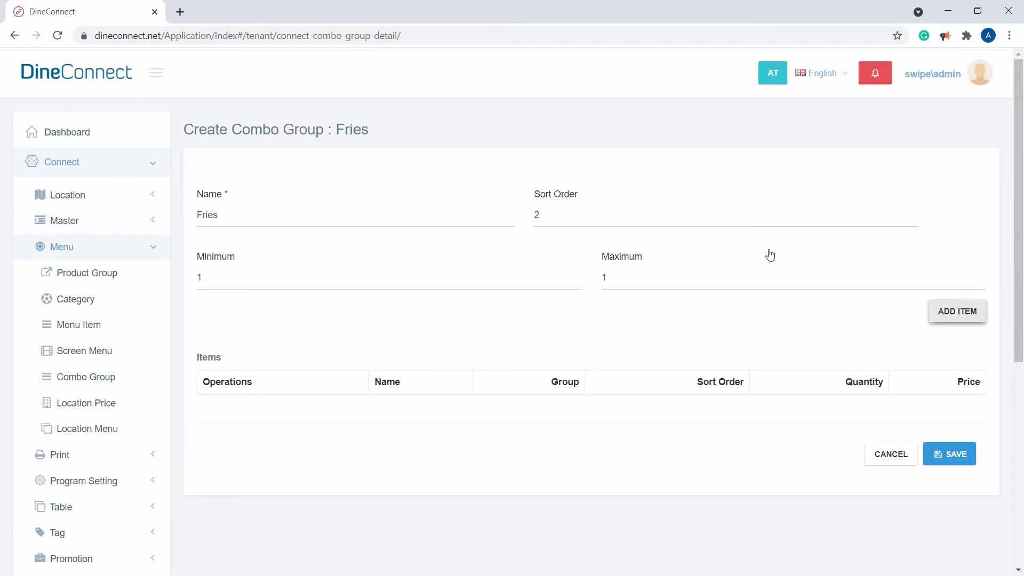
pyautogui.press('Return')
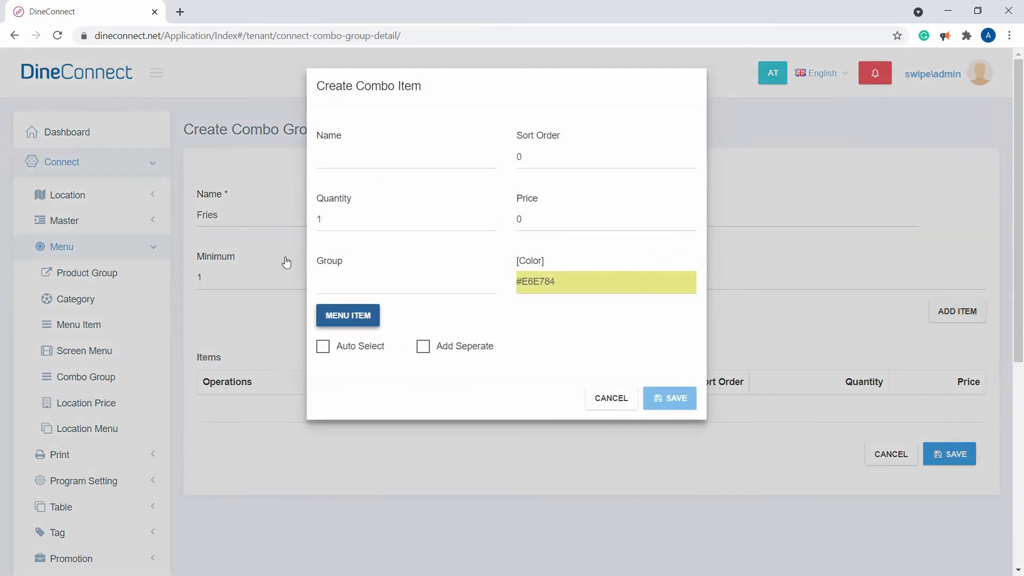
pyautogui.press('space')
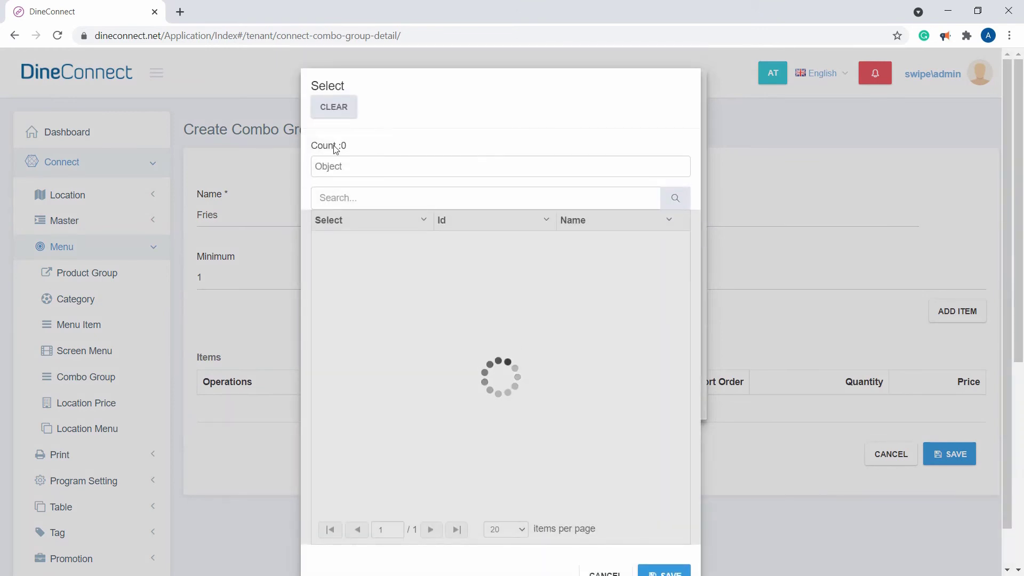
pyautogui.write('F')
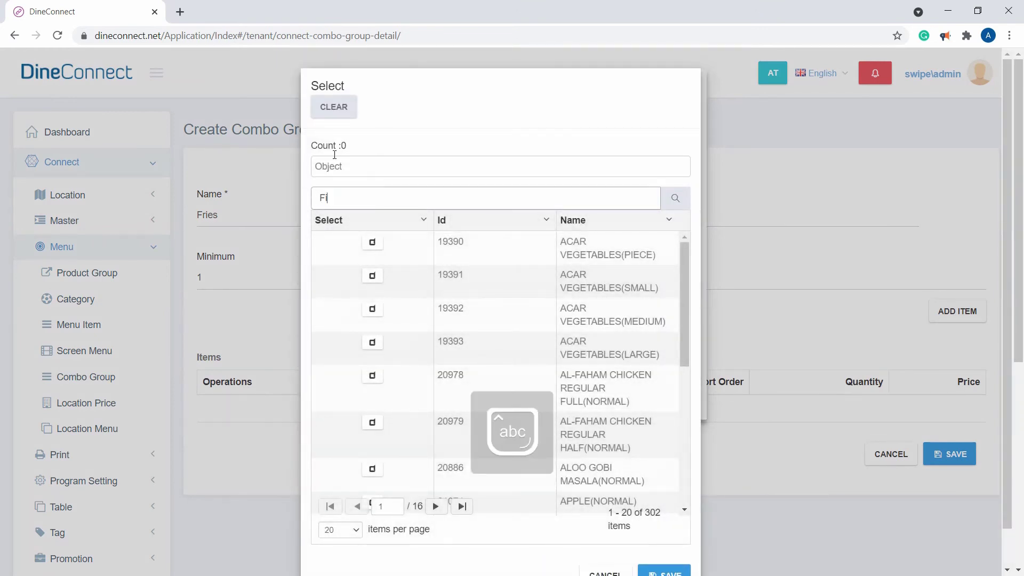
pyautogui.write('rench')
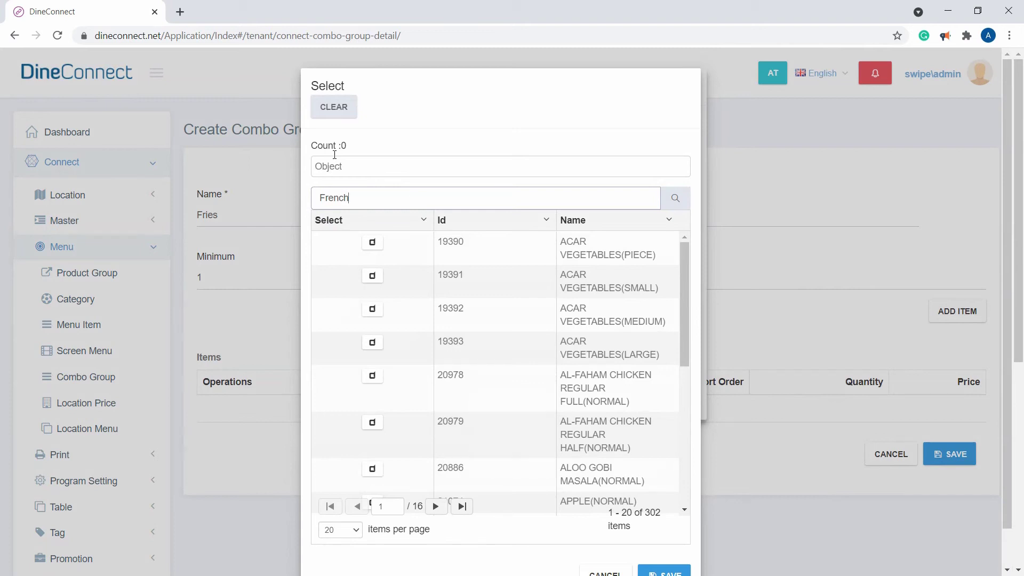
pyautogui.write(' fries')
pyautogui.press('Return')
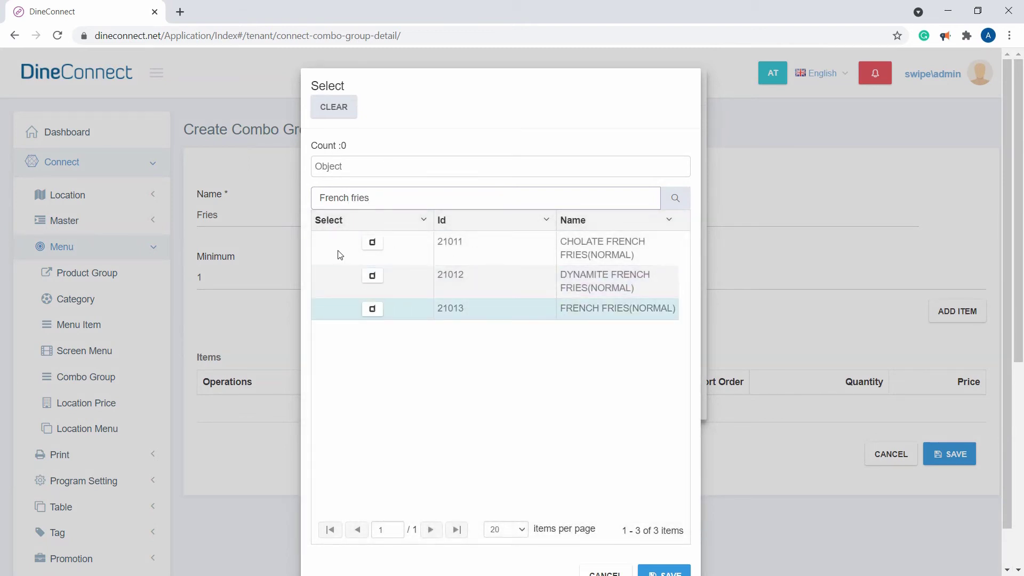
pyautogui.click(372, 308)
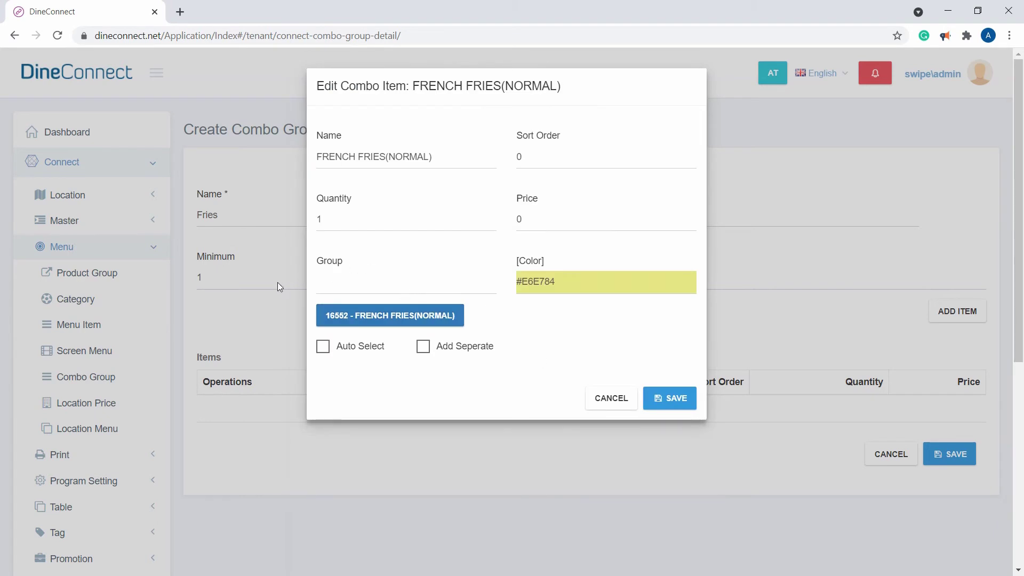
# - Enable Auto Select for the French fries combo item and save both the item and the "Fries" combo group
pyautogui.click(323, 346)
pyautogui.press('Return')
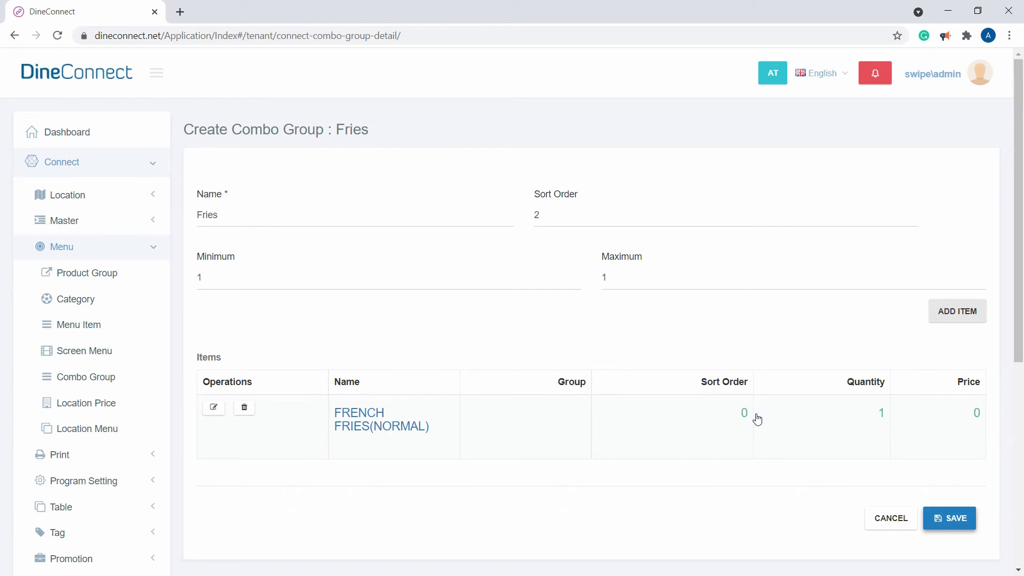
pyautogui.press('Return')
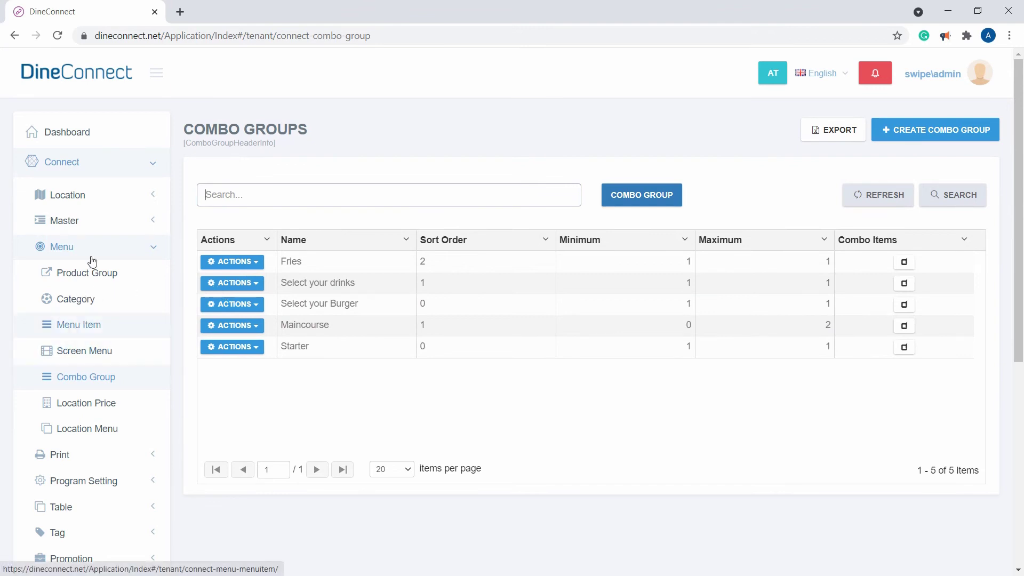
# - Start a new menu item named "BURGER COMBO" with the product type Combo
pyautogui.click(79, 324)
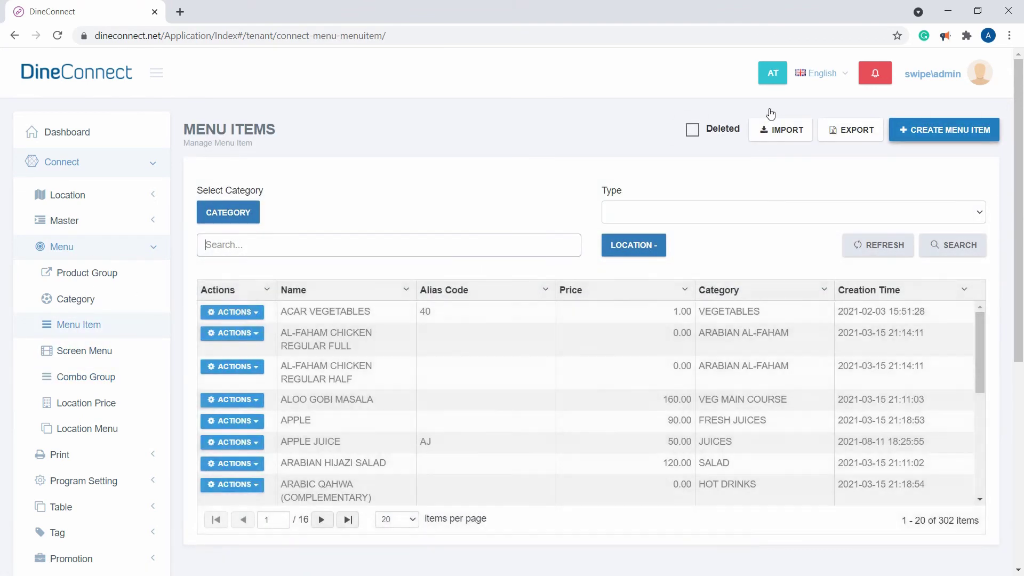
pyautogui.click(944, 129)
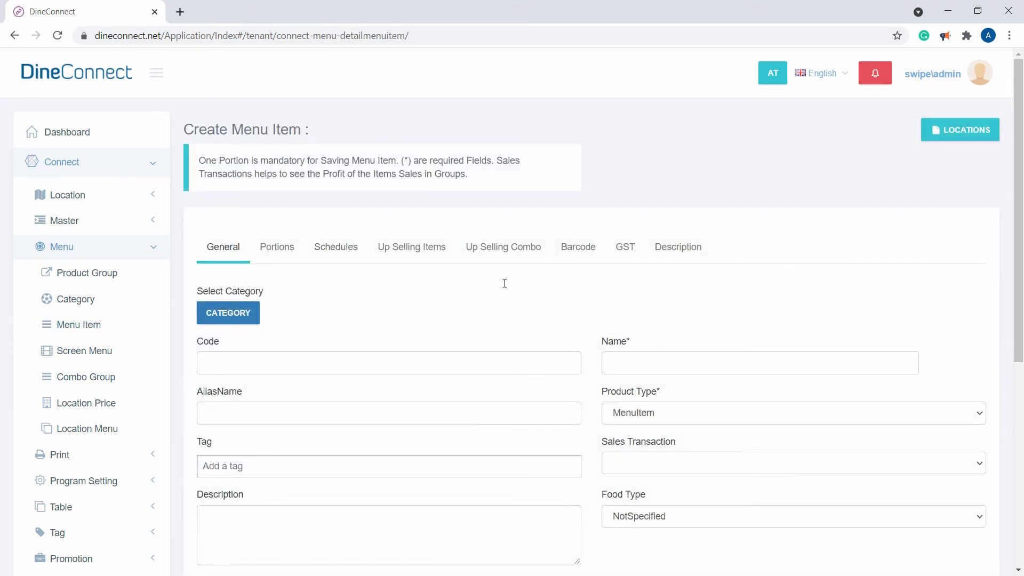
pyautogui.press('Tab')
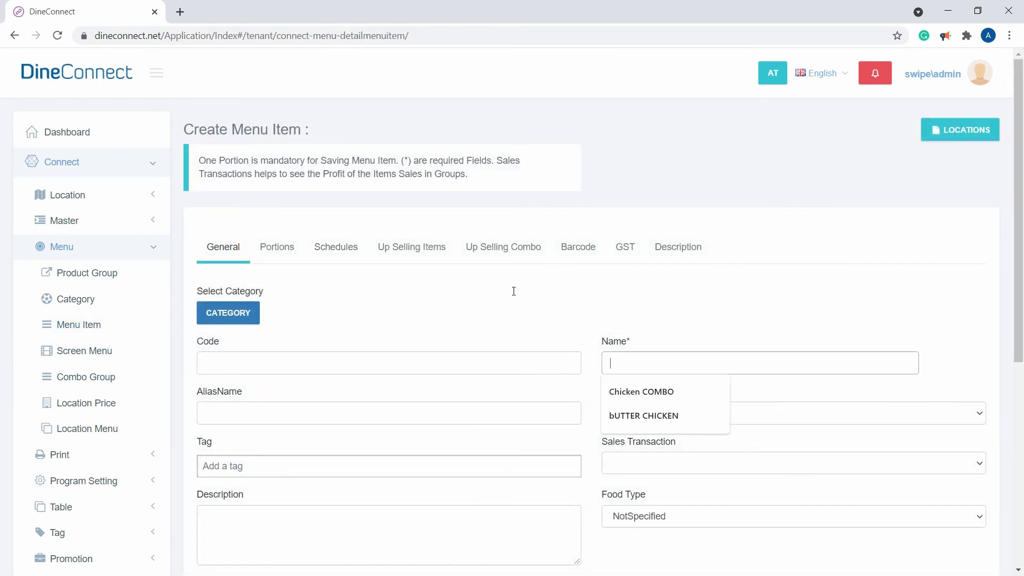
pyautogui.press('capslock')
pyautogui.write('BURGER C')
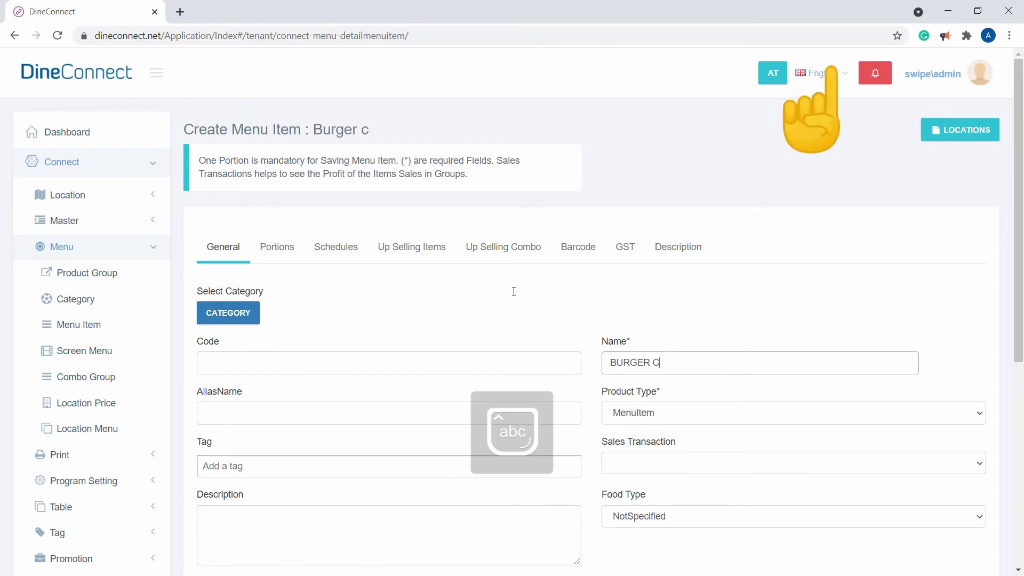
pyautogui.write('OMBO')
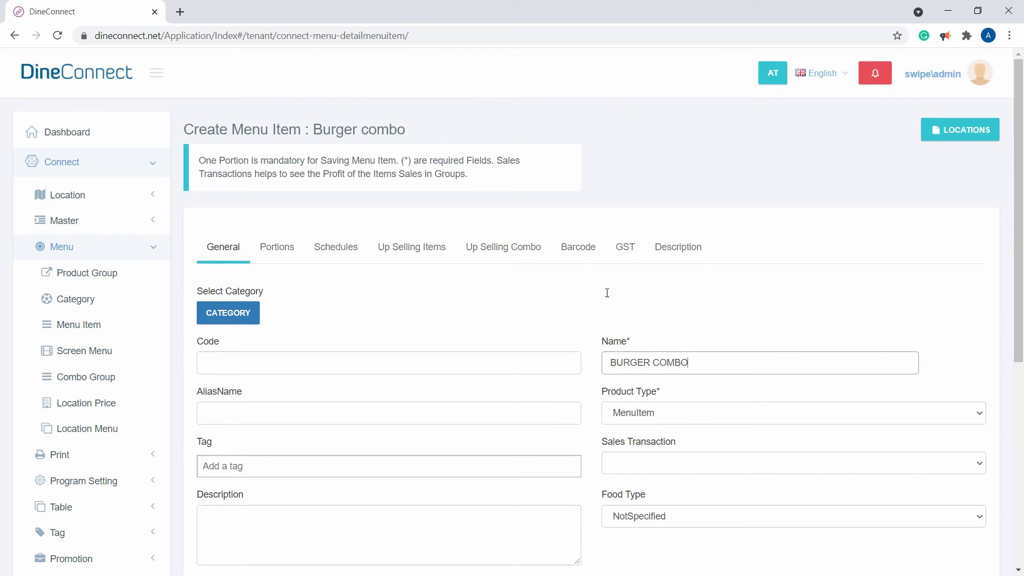
pyautogui.scroll(-1, 596, 322)
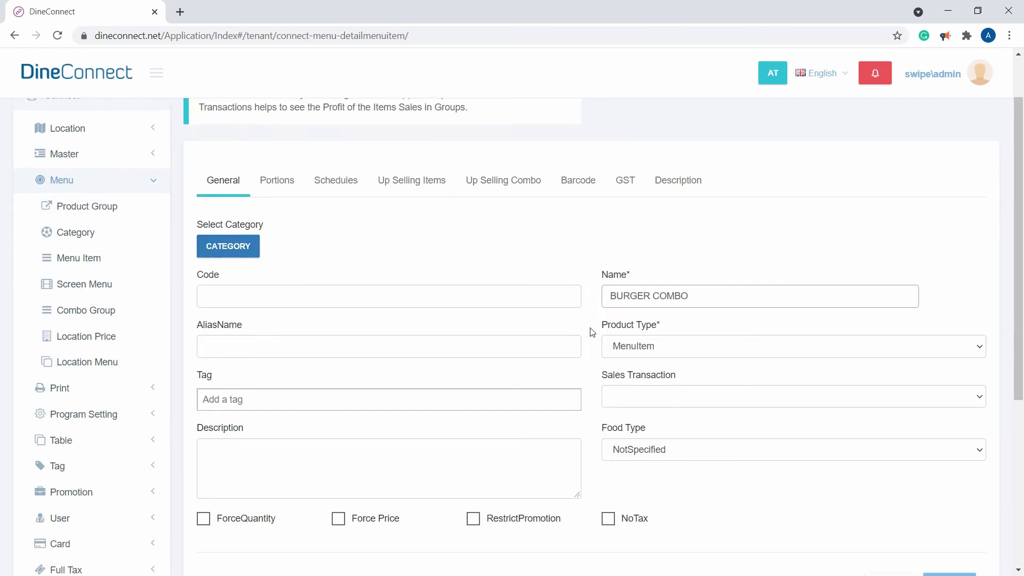
pyautogui.click(677, 345)
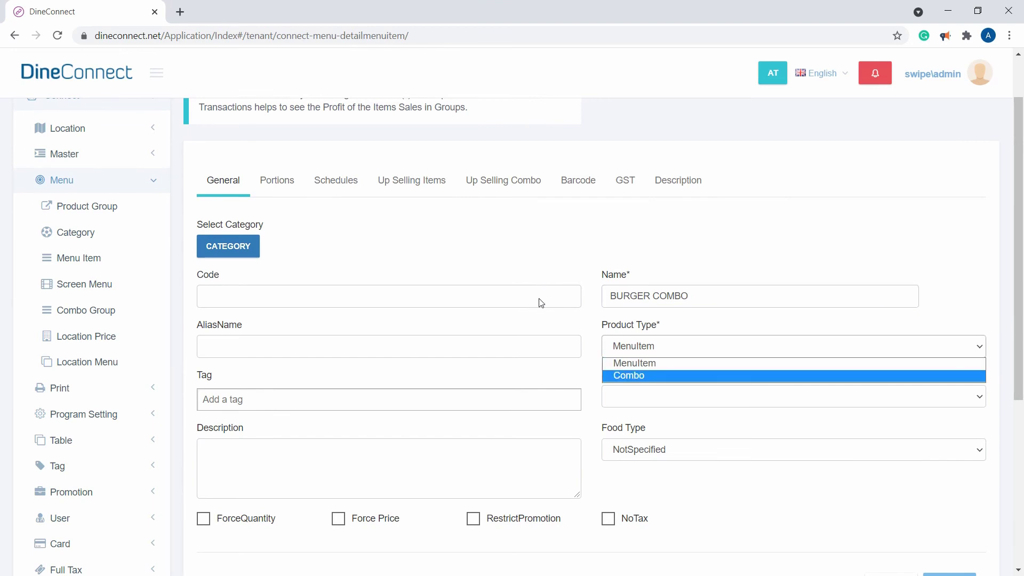
pyautogui.click(673, 376)
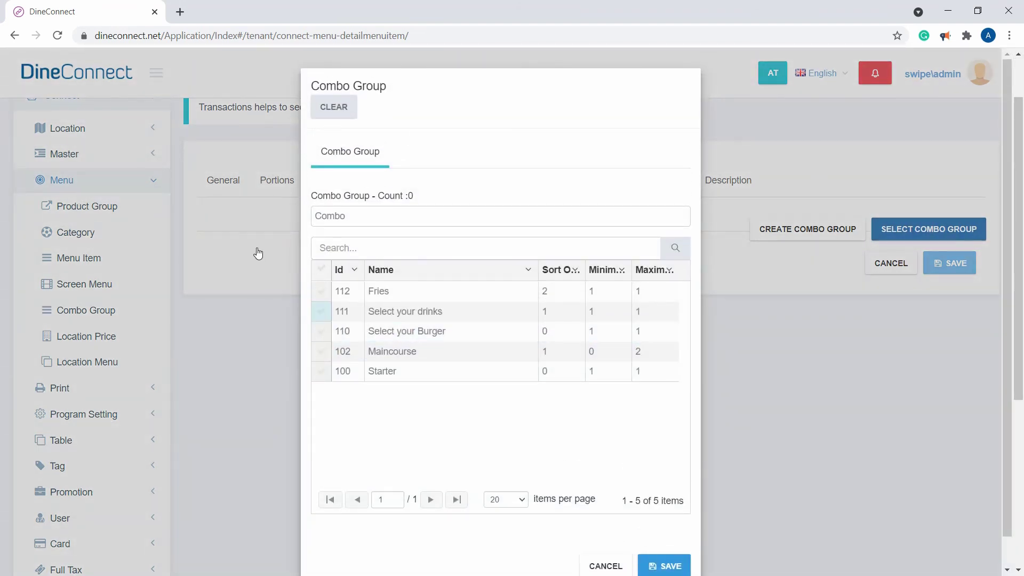
# - Assign the combo groups "Select your Burger", "Select your drinks" and "Fries" to the BURGER COMBO menu item
pyautogui.click(321, 331)
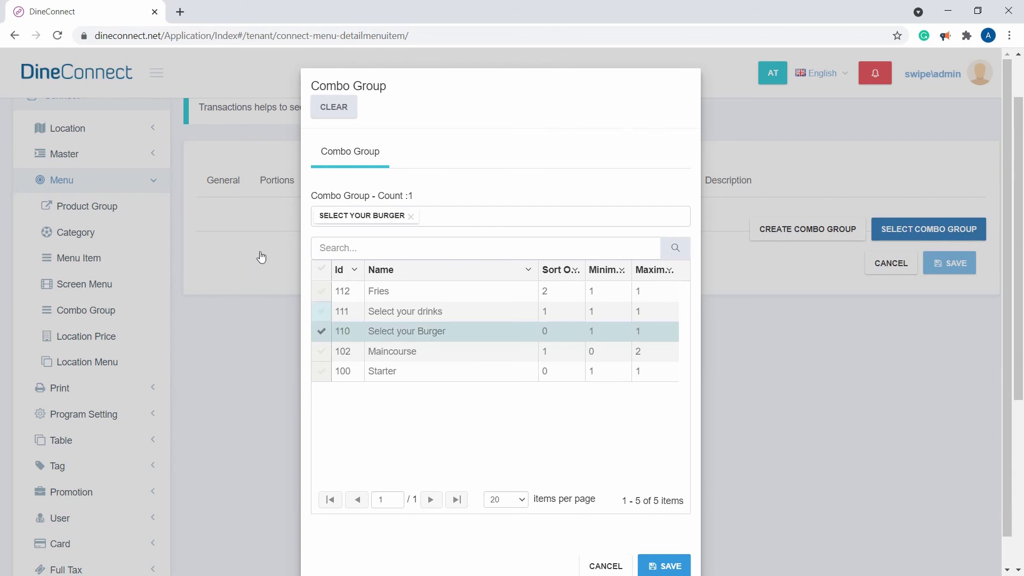
pyautogui.click(321, 310)
pyautogui.click(321, 291)
pyautogui.click(663, 565)
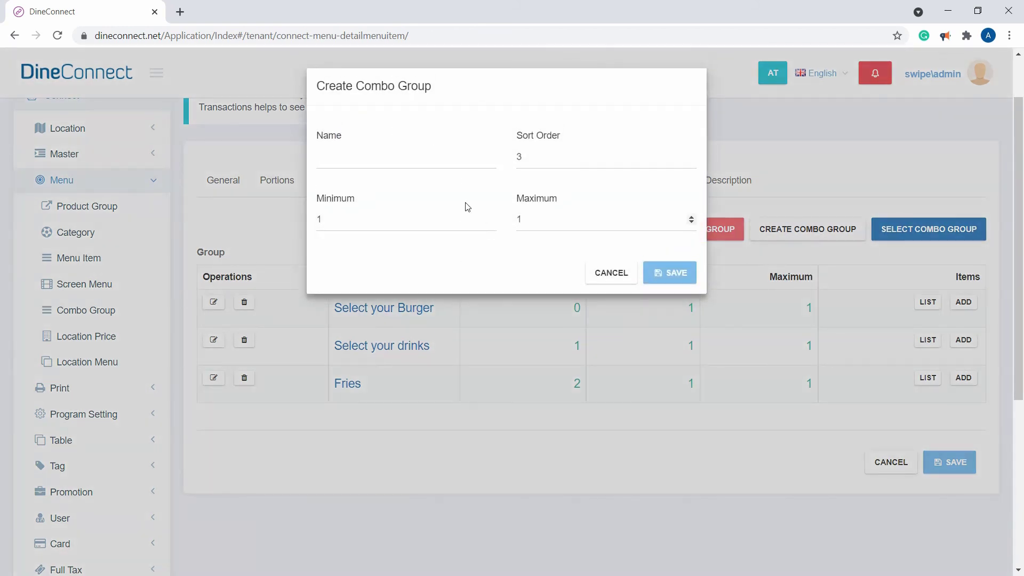
pyautogui.press('Escape')
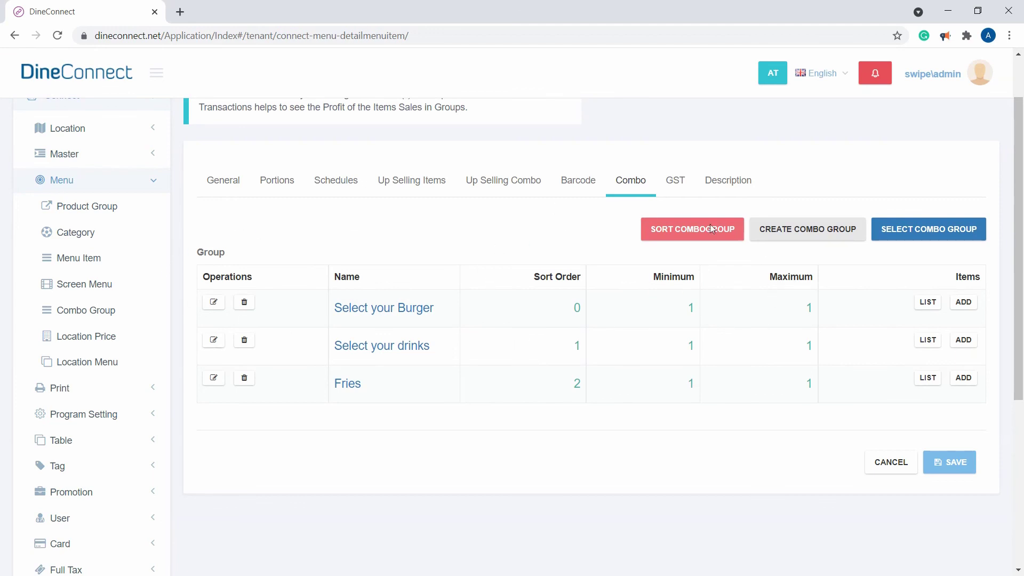
# - List the items contained in the menu item's assigned combo groups, from "Select your Burger" to "Fries", and review them
pyautogui.click(927, 302)
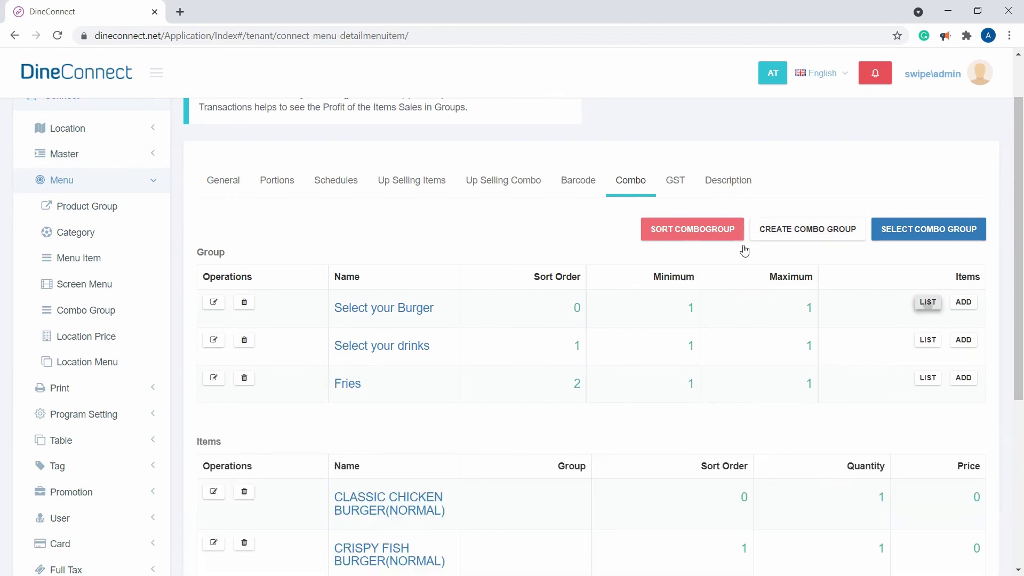
pyautogui.scroll(-3, 592, 330)
pyautogui.scroll(2, 593, 334)
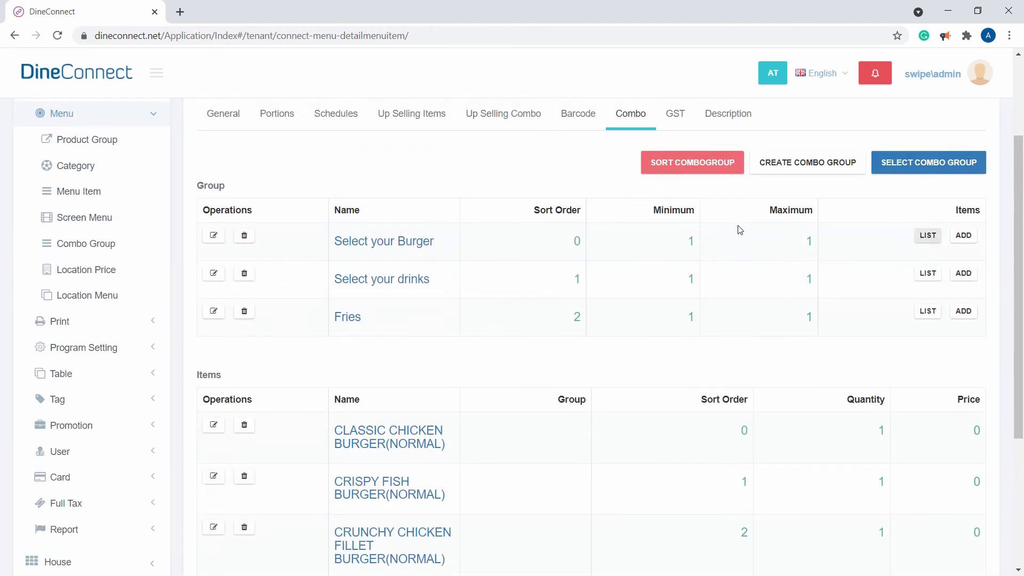
pyautogui.scroll(-3, 731, 256)
pyautogui.scroll(3, 734, 231)
pyautogui.scroll(-2, 744, 266)
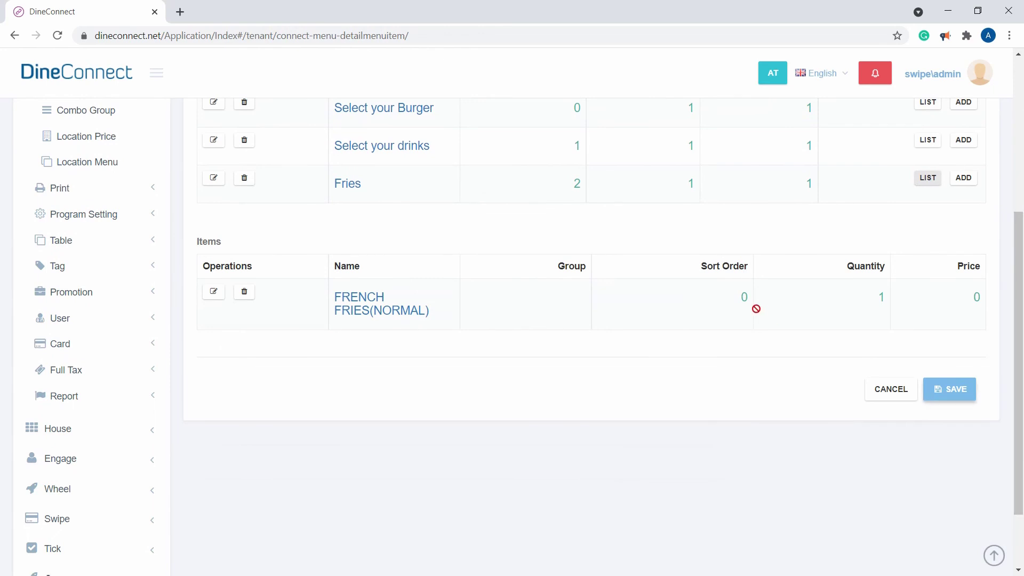
# - Save the BURGER COMBO menu item with its assigned combo groups
pyautogui.scroll(1, 655, 272)
pyautogui.scroll(2, 656, 273)
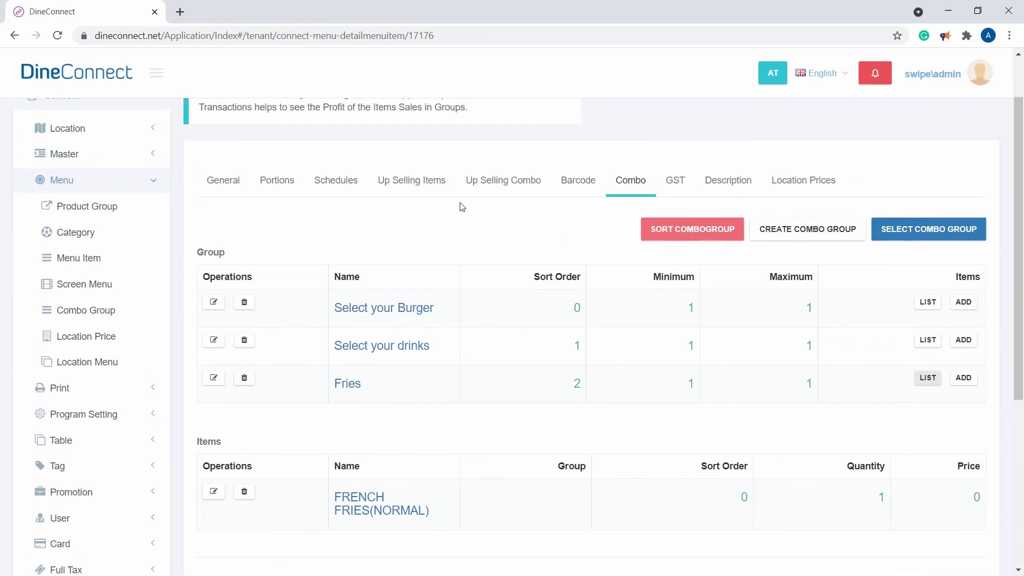
pyautogui.scroll(-1, 772, 295)
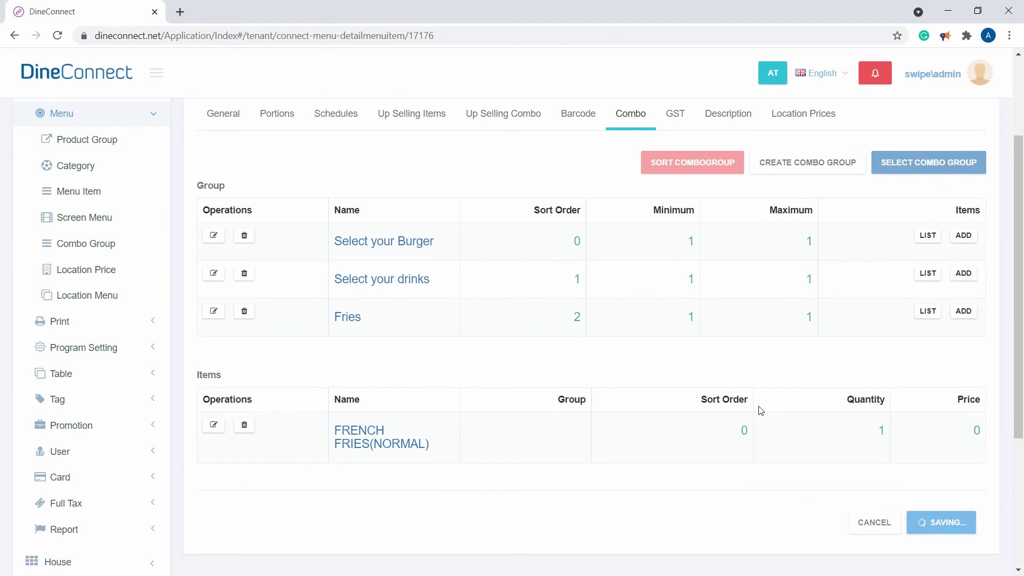
pyautogui.scroll(2, 469, 240)
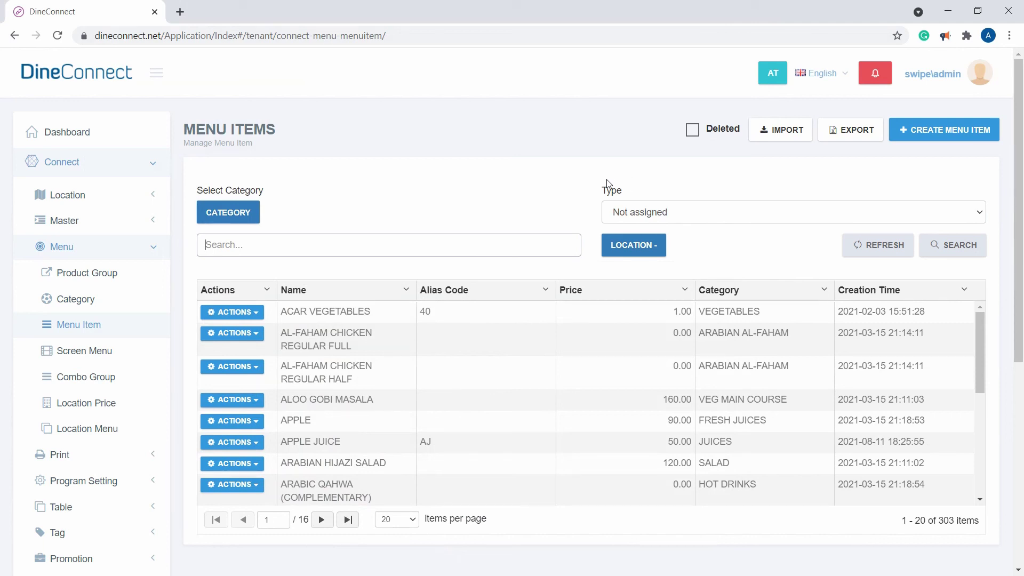
# - Filter the menu items list by the type Combo and check which actions are available for Burger combo
pyautogui.hotkey('shift', 'Tab')
pyautogui.hotkey('alt', 'Down')
pyautogui.press('Down')
pyautogui.press('Down')
pyautogui.press('Return')
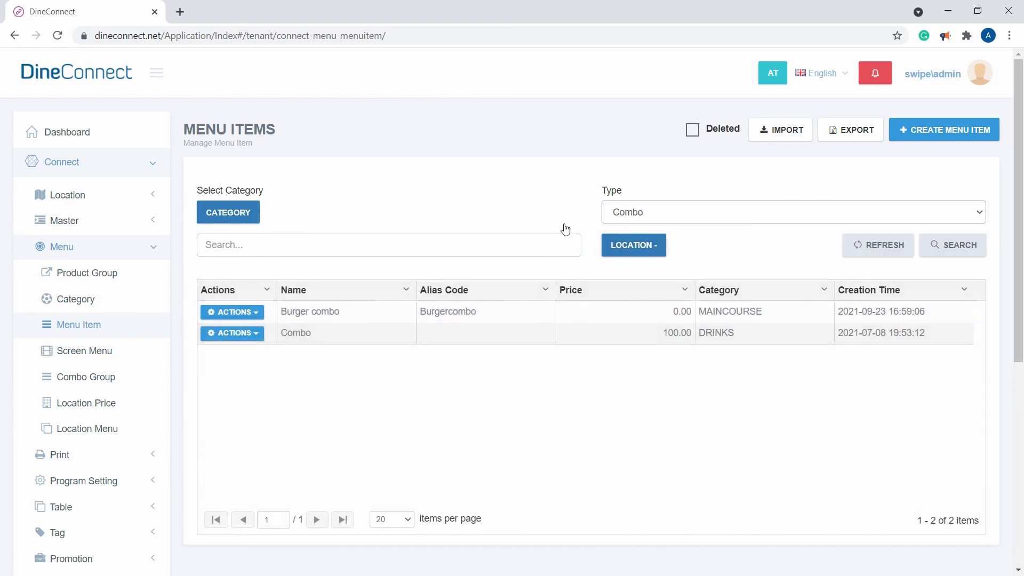
pyautogui.click(205, 312)
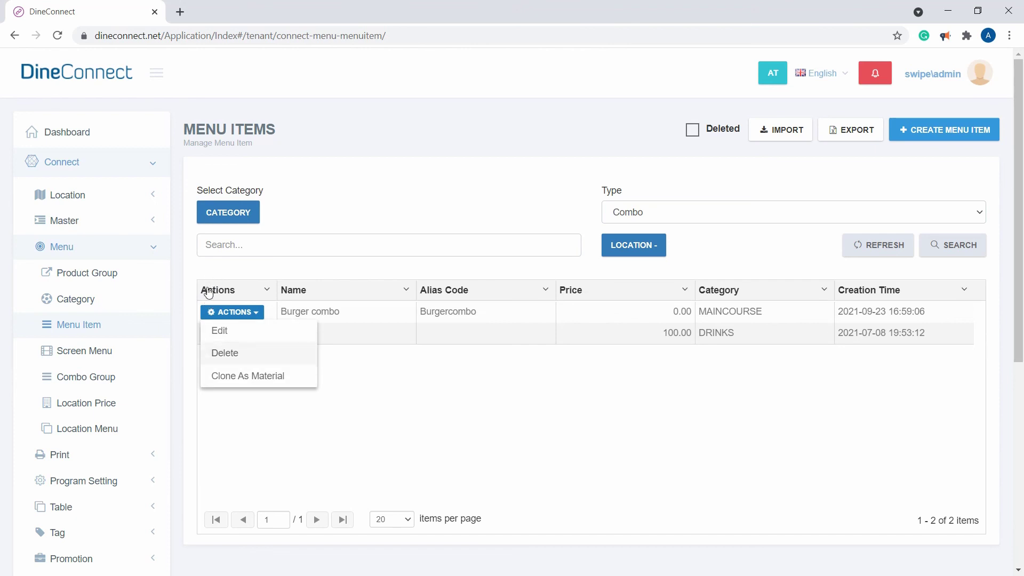
pyautogui.click(372, 322)
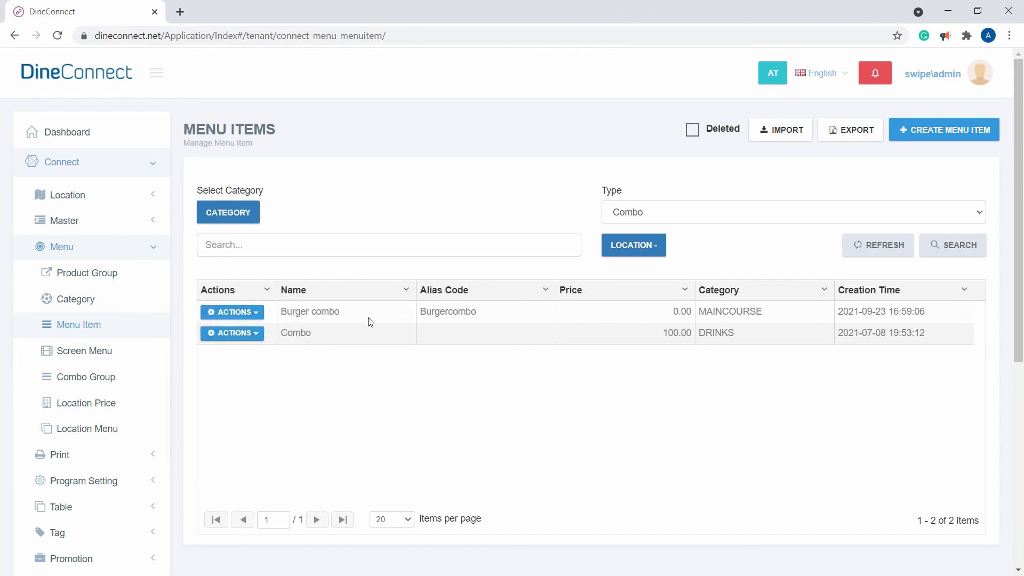